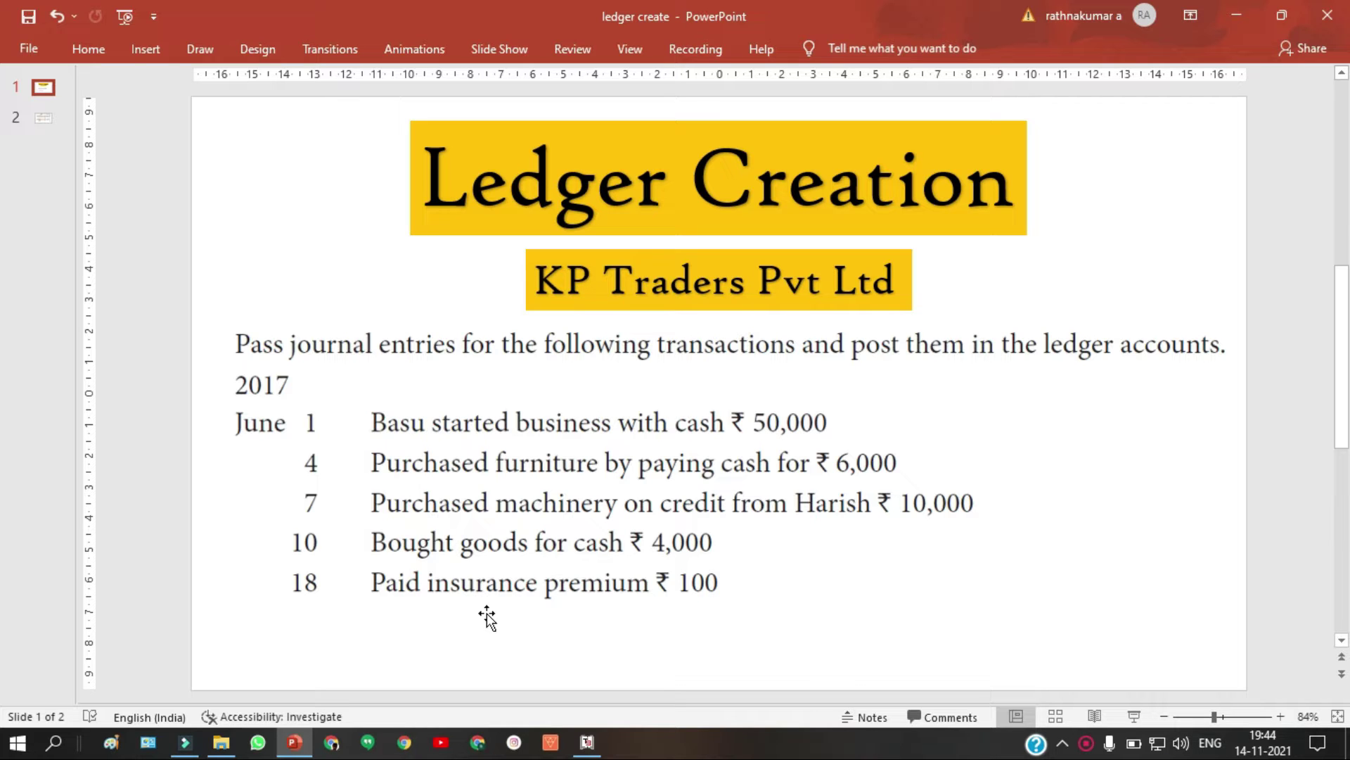
# Step: Compare the June transactions of KP Traders Pvt Ltd with their journal entries on the two presentation slides
pyautogui.scroll(-1, 487, 618)
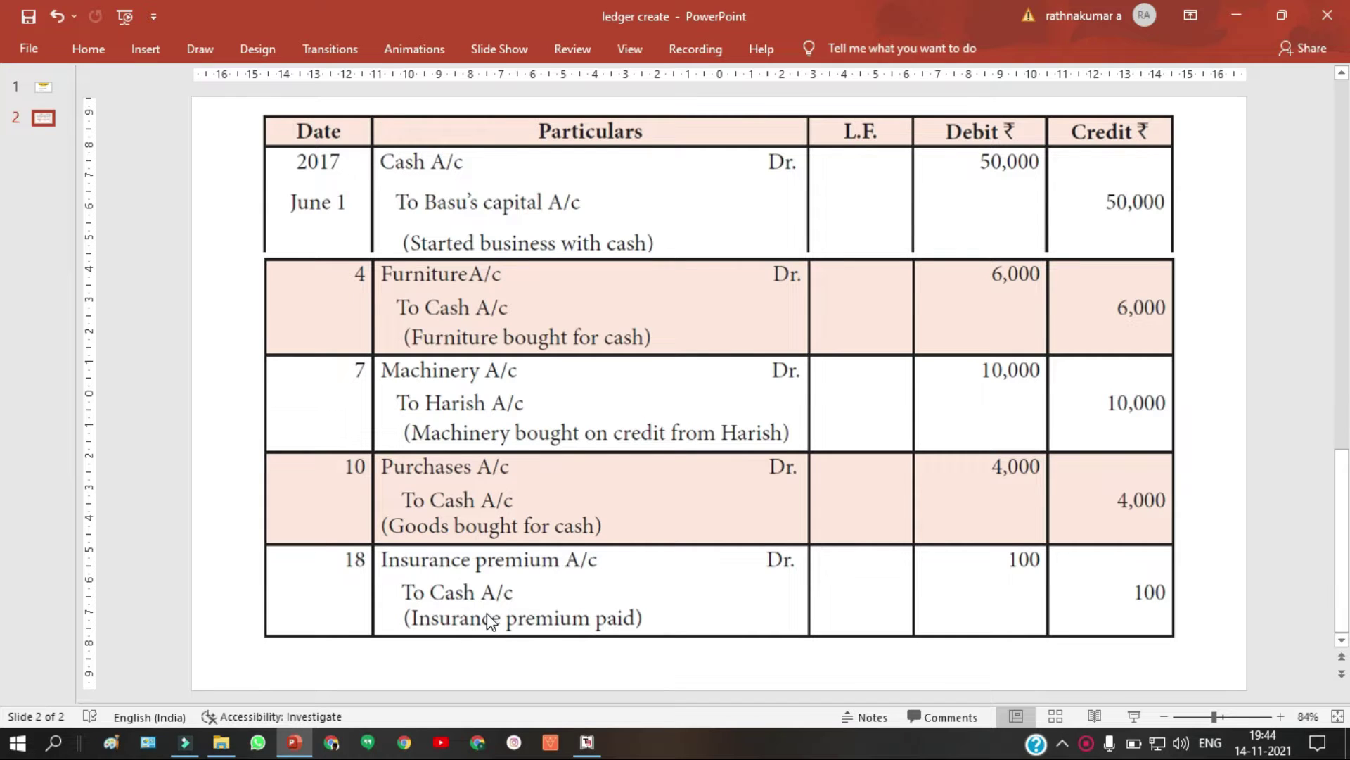
pyautogui.scroll(1, 487, 615)
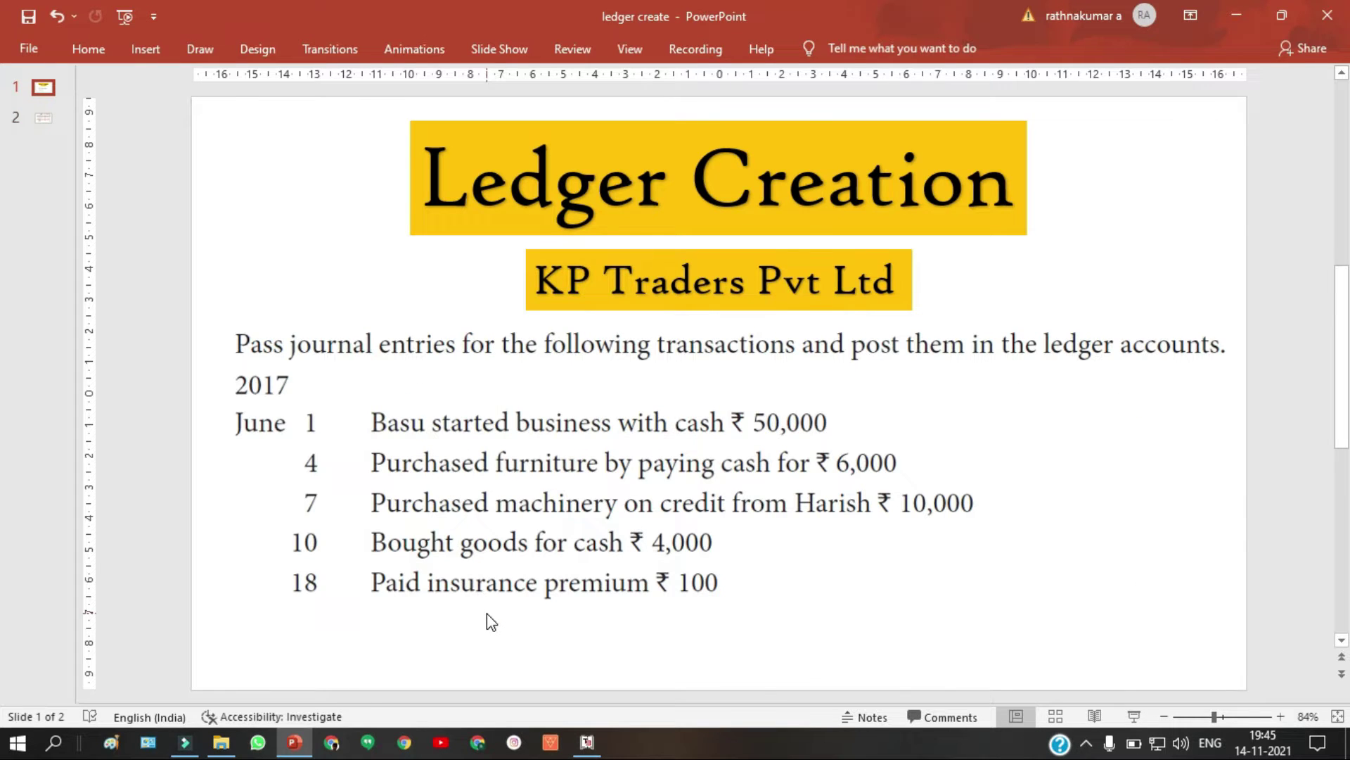
pyautogui.scroll(-1, 487, 613)
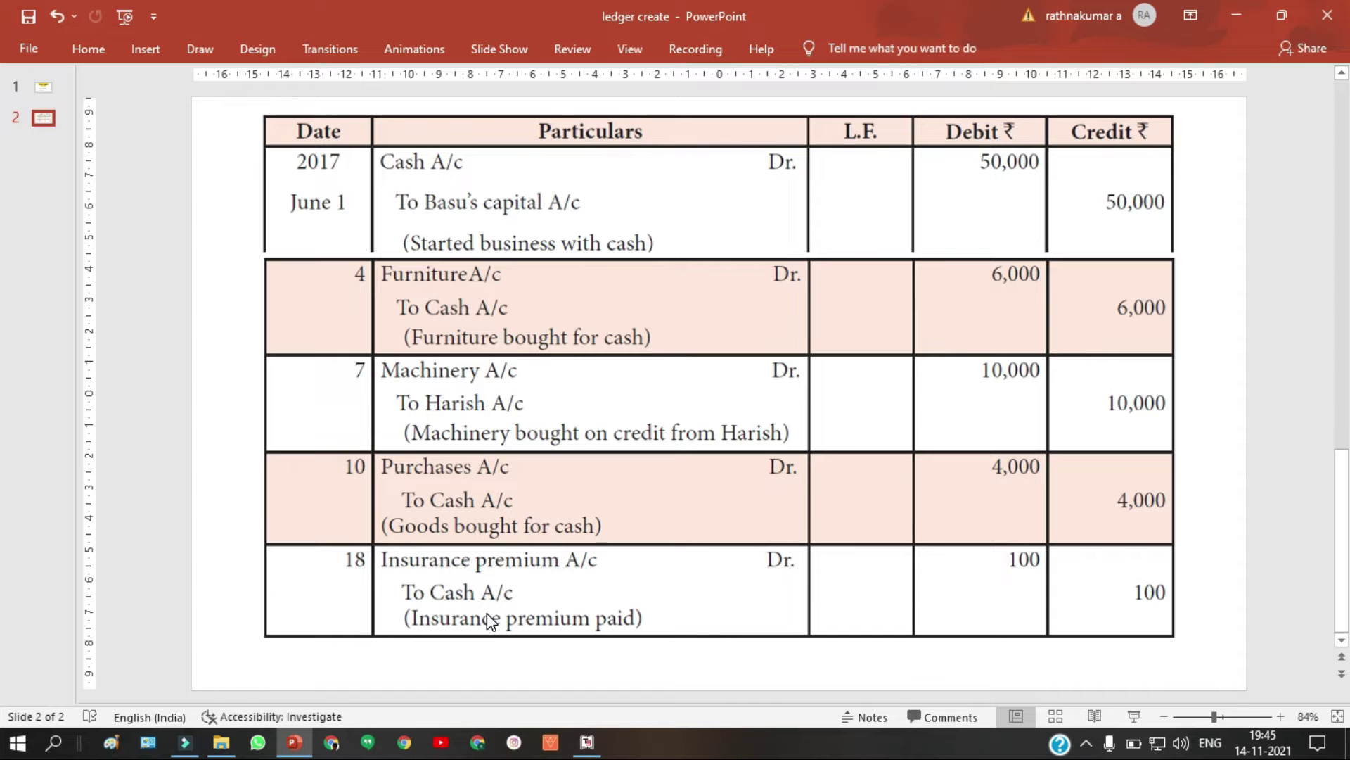
pyautogui.scroll(1, 489, 620)
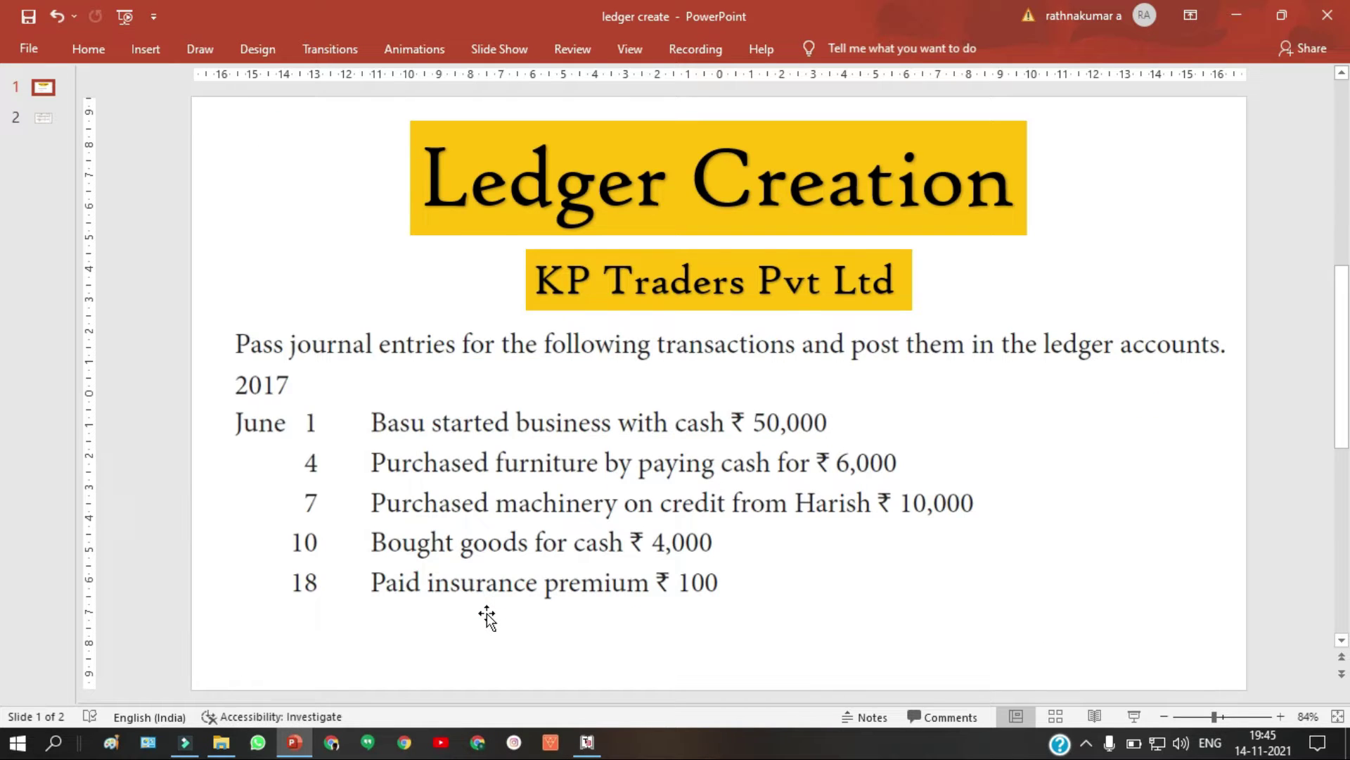
pyautogui.scroll(-1, 486, 614)
pyautogui.scroll(1, 416, 446)
pyautogui.scroll(-1, 754, 437)
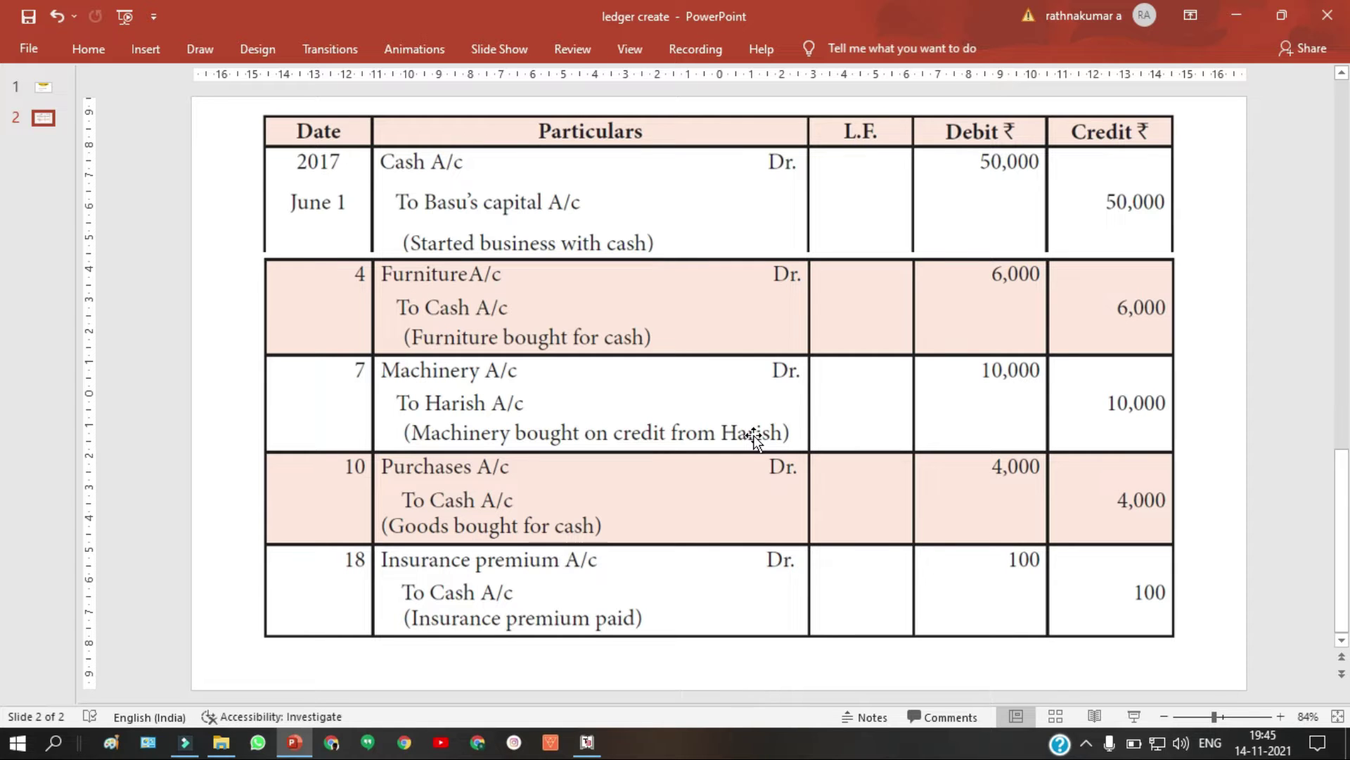
# Step: Switch to Tally.ERP 9 and open the creation form for a single ledger in the accounts masters
pyautogui.hotkey('alt', 'Tab')
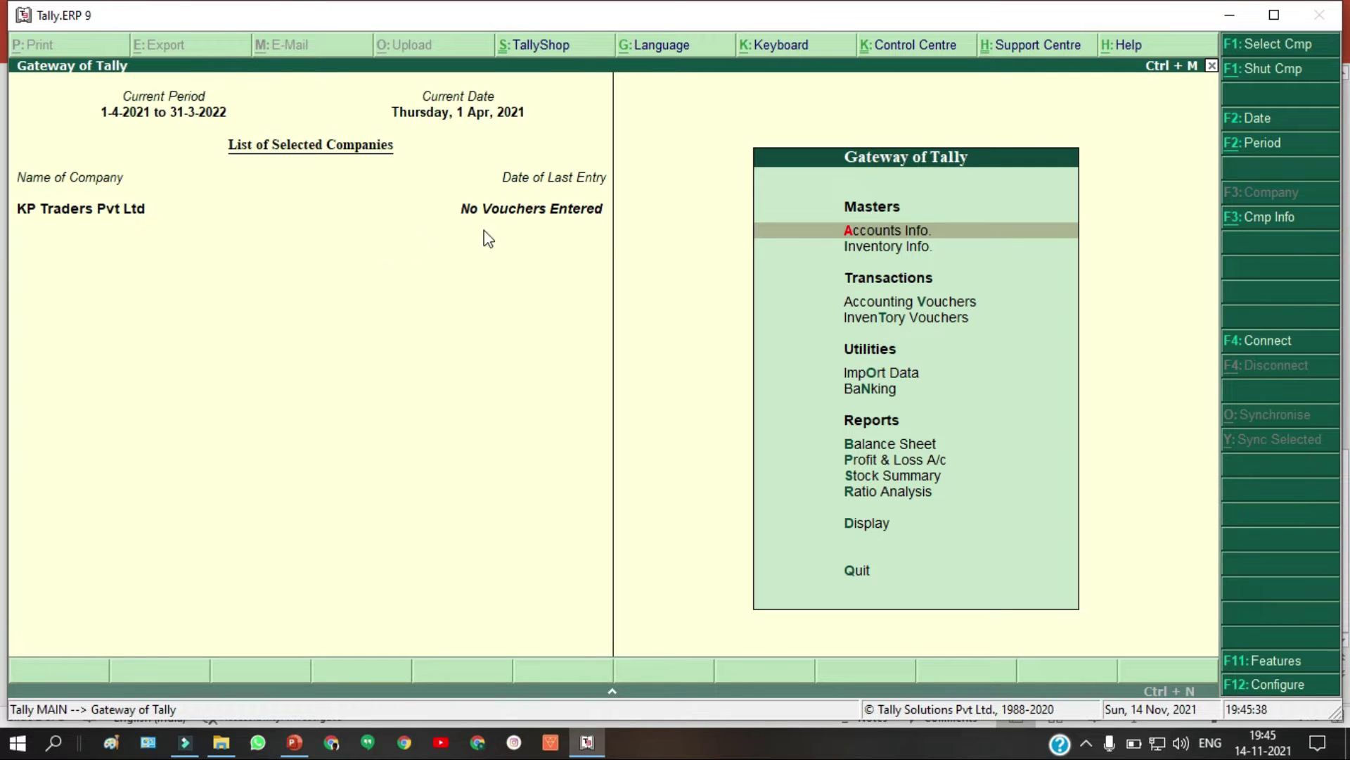
pyautogui.click(872, 230)
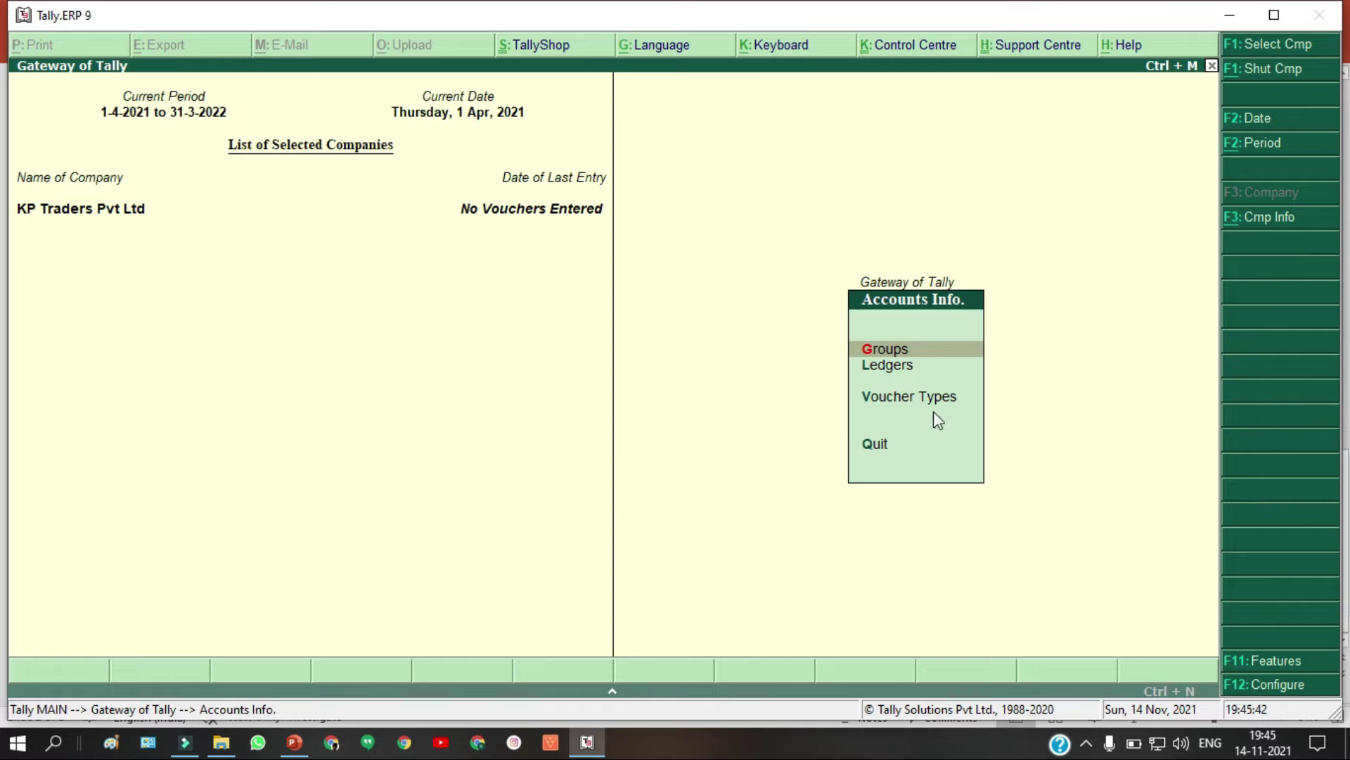
pyautogui.click(868, 365)
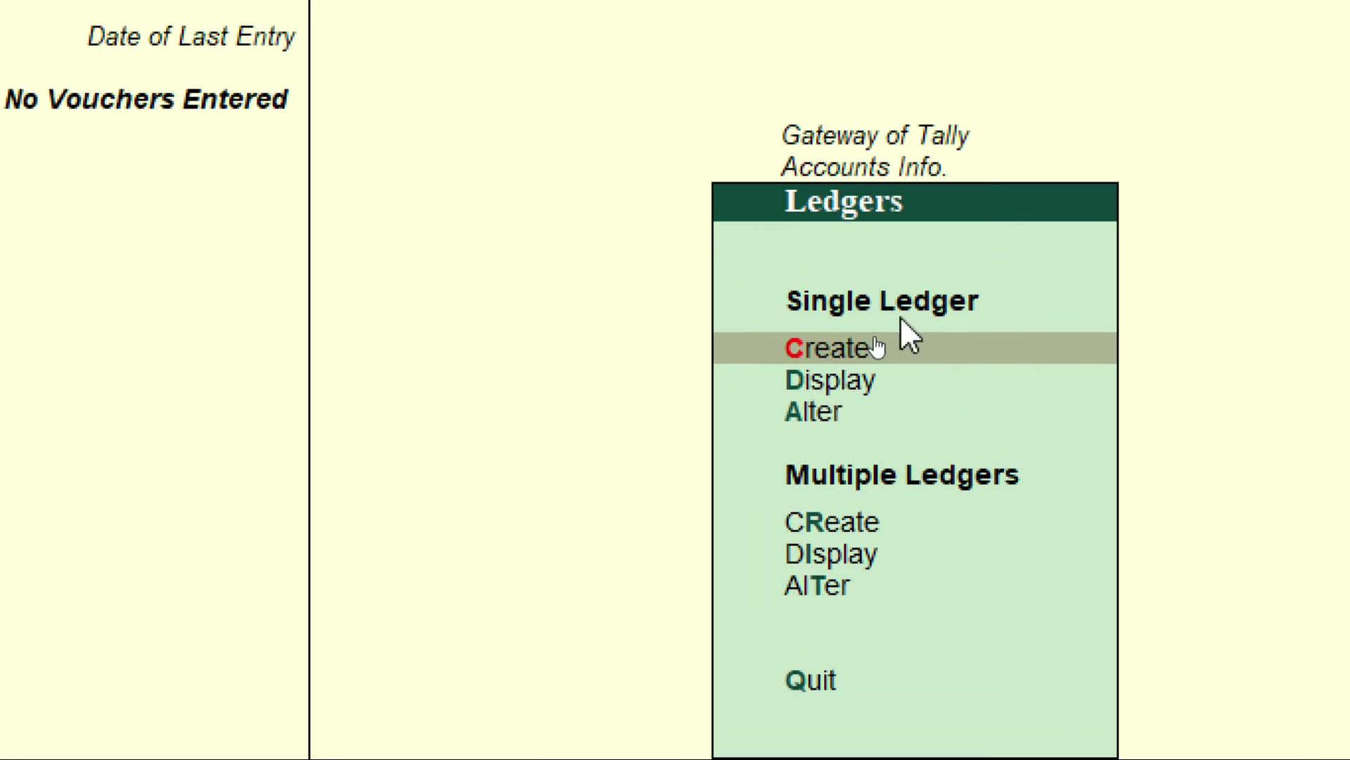
pyautogui.click(891, 328)
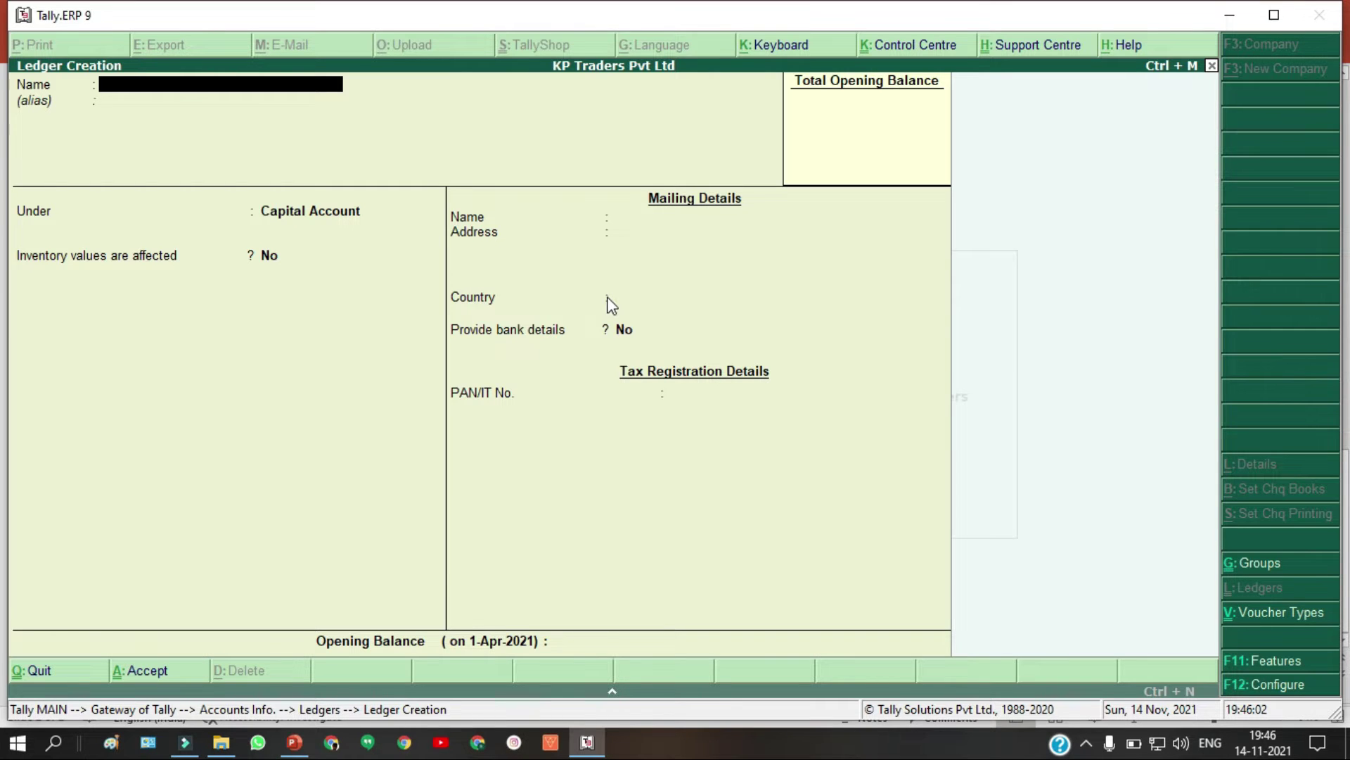
# Step: Consult the June 1 journal entry in PowerPoint, and name the new Tally.ERP 9 ledger as the proprietor's capital account
pyautogui.hotkey('alt', 'Tab')
pyautogui.hotkey('ctrl', 'z')
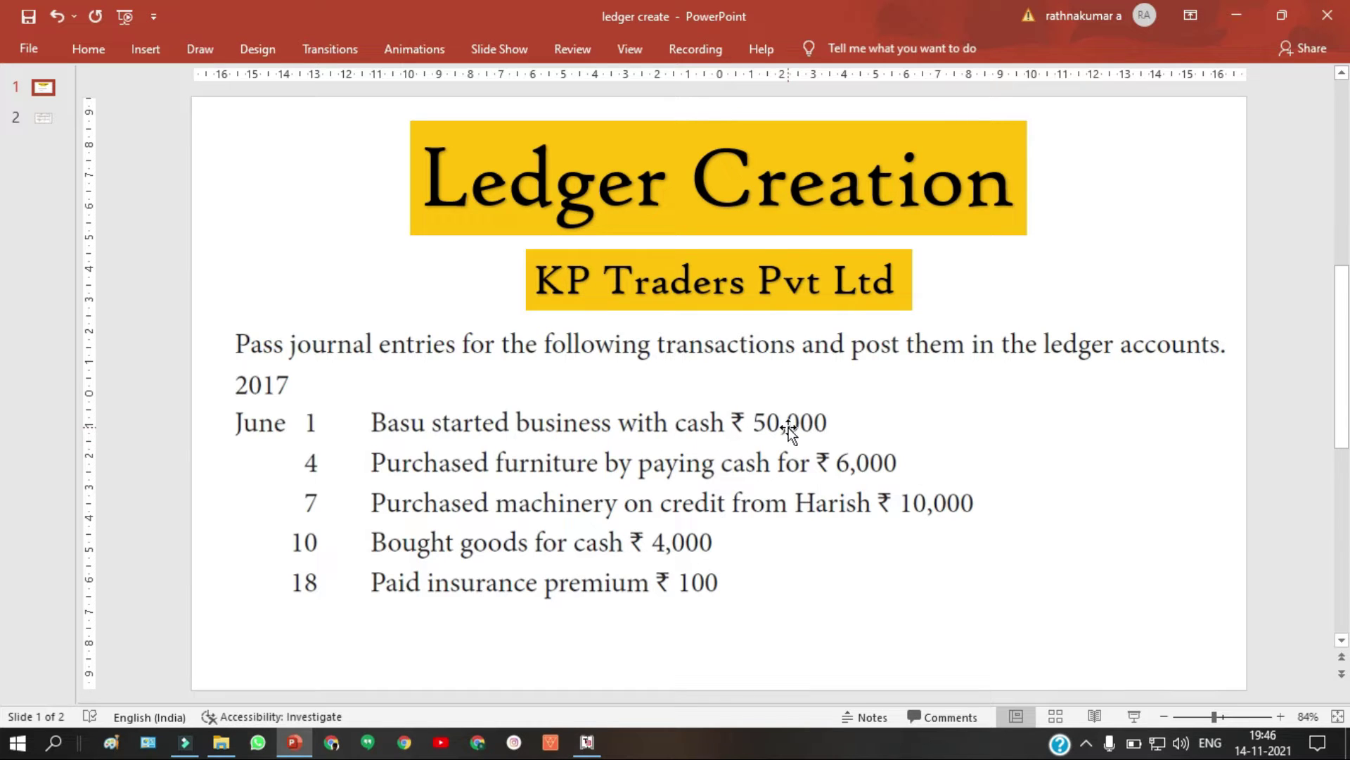
pyautogui.hotkey('ctrl', 'y')
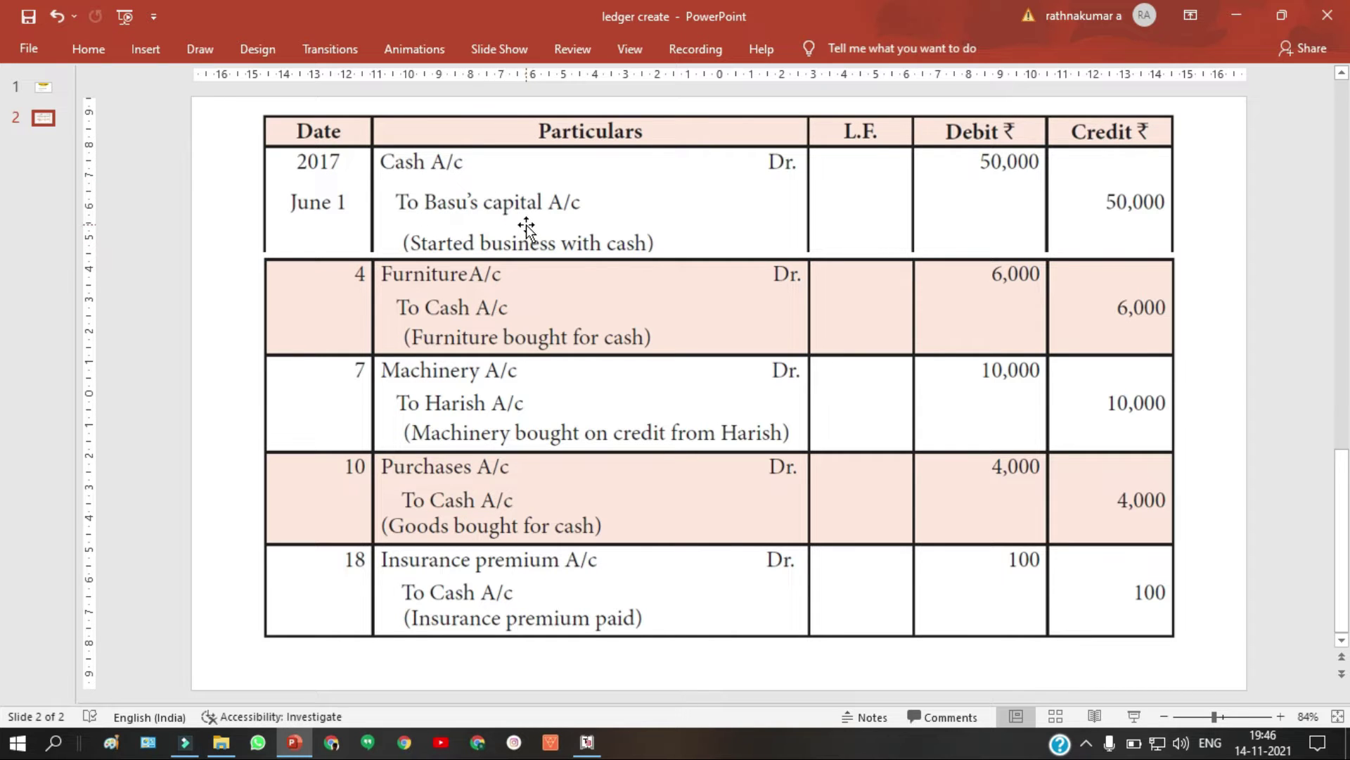
pyautogui.hotkey('alt', 'Tab')
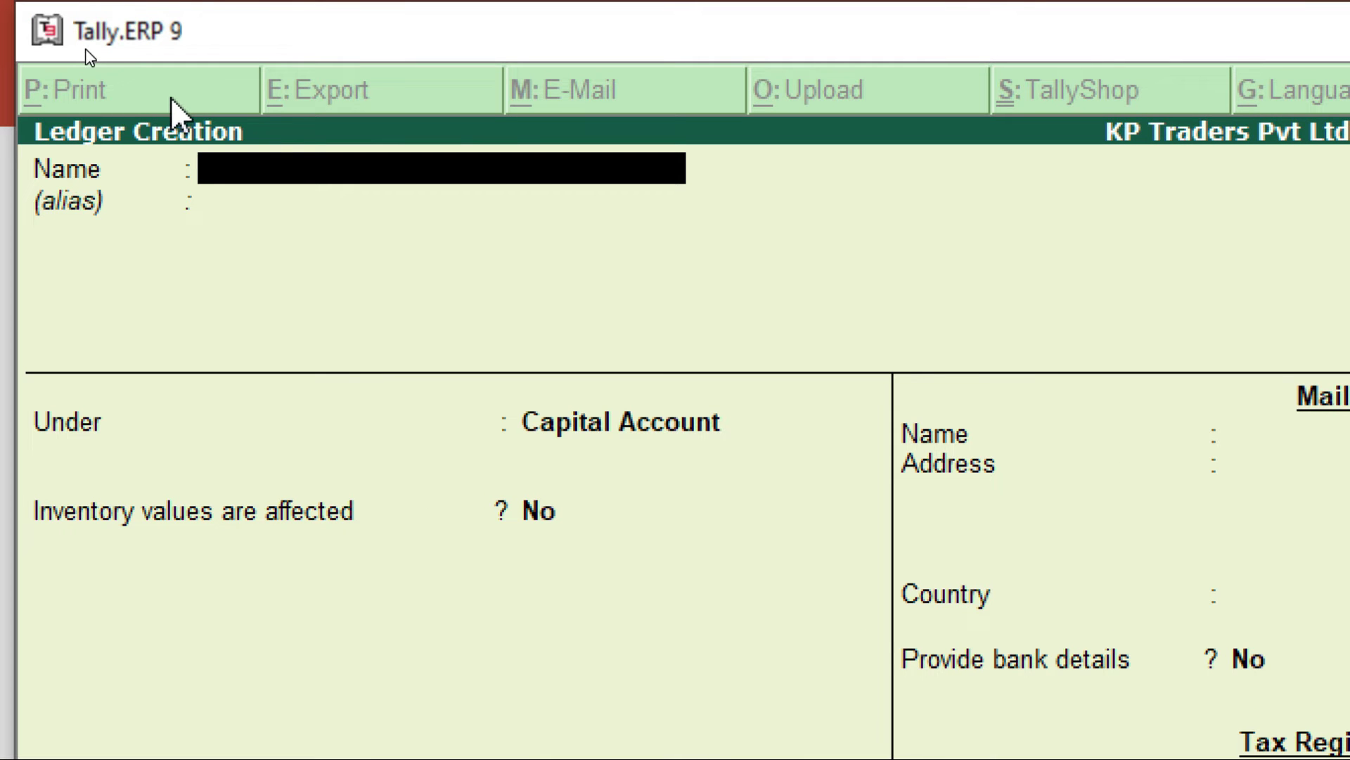
pyautogui.click(302, 181)
pyautogui.write('Basu Capital A')
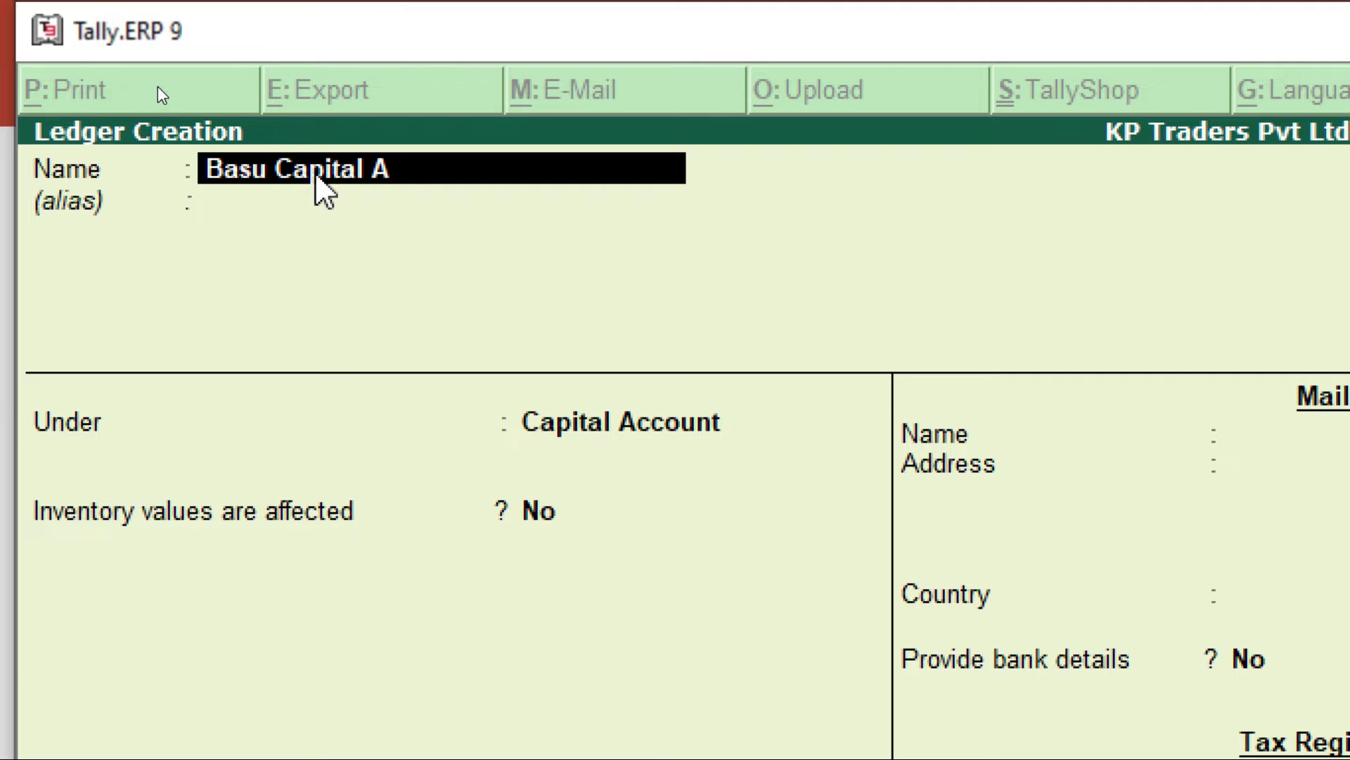
pyautogui.write('ccount')
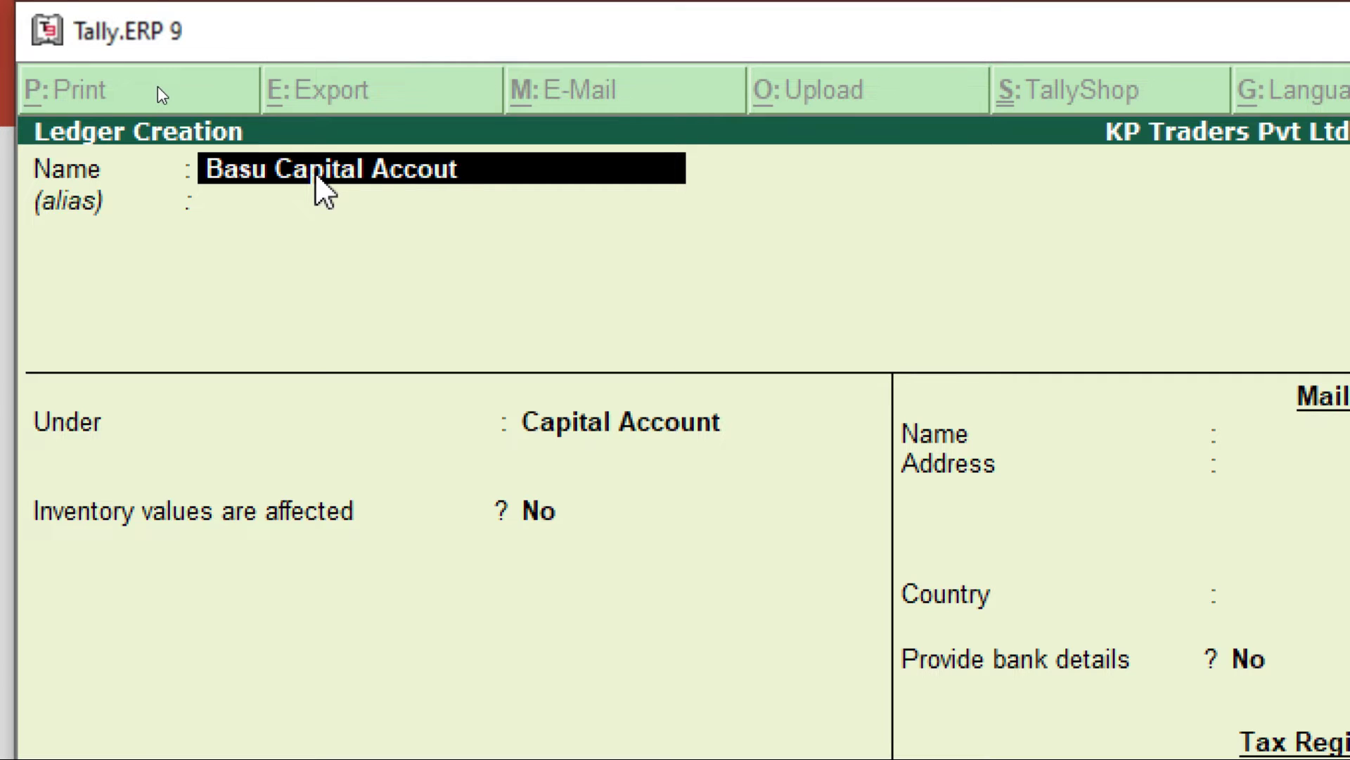
pyautogui.press('BackSpace')
pyautogui.write('nt')
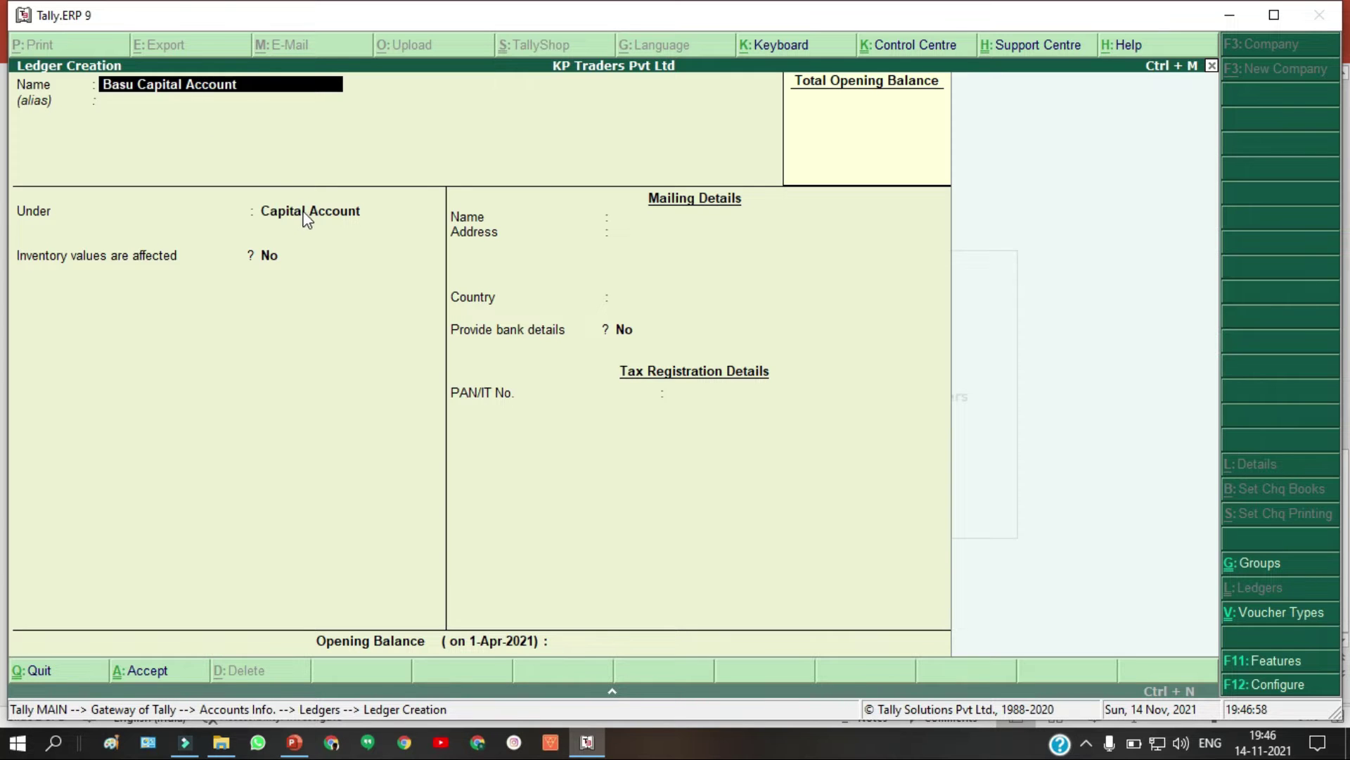
# Step: Place the proprietor's capital ledger under the Capital Account group, keep the remaining default details, and save it
pyautogui.click(330, 213)
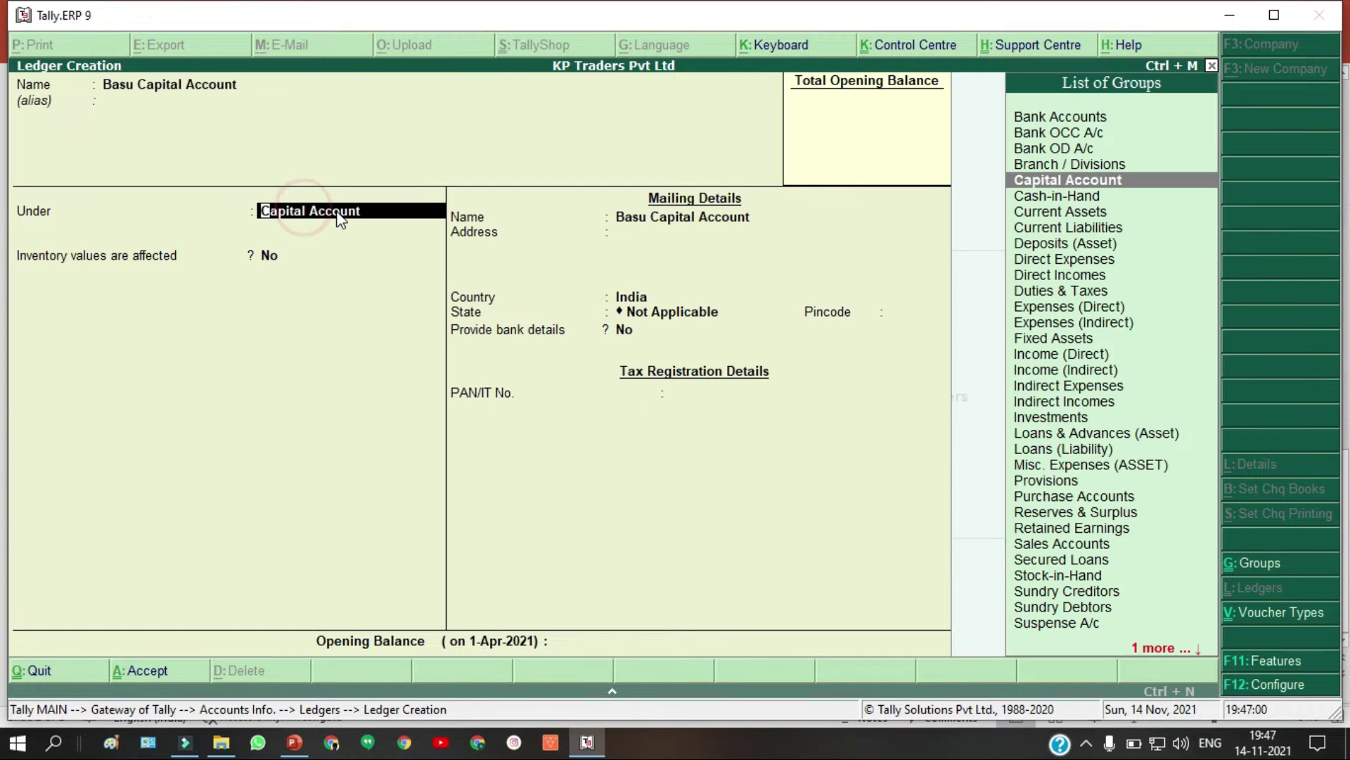
pyautogui.press('Return')
pyautogui.press('Return')
pyautogui.press('Return')
pyautogui.press('Return')
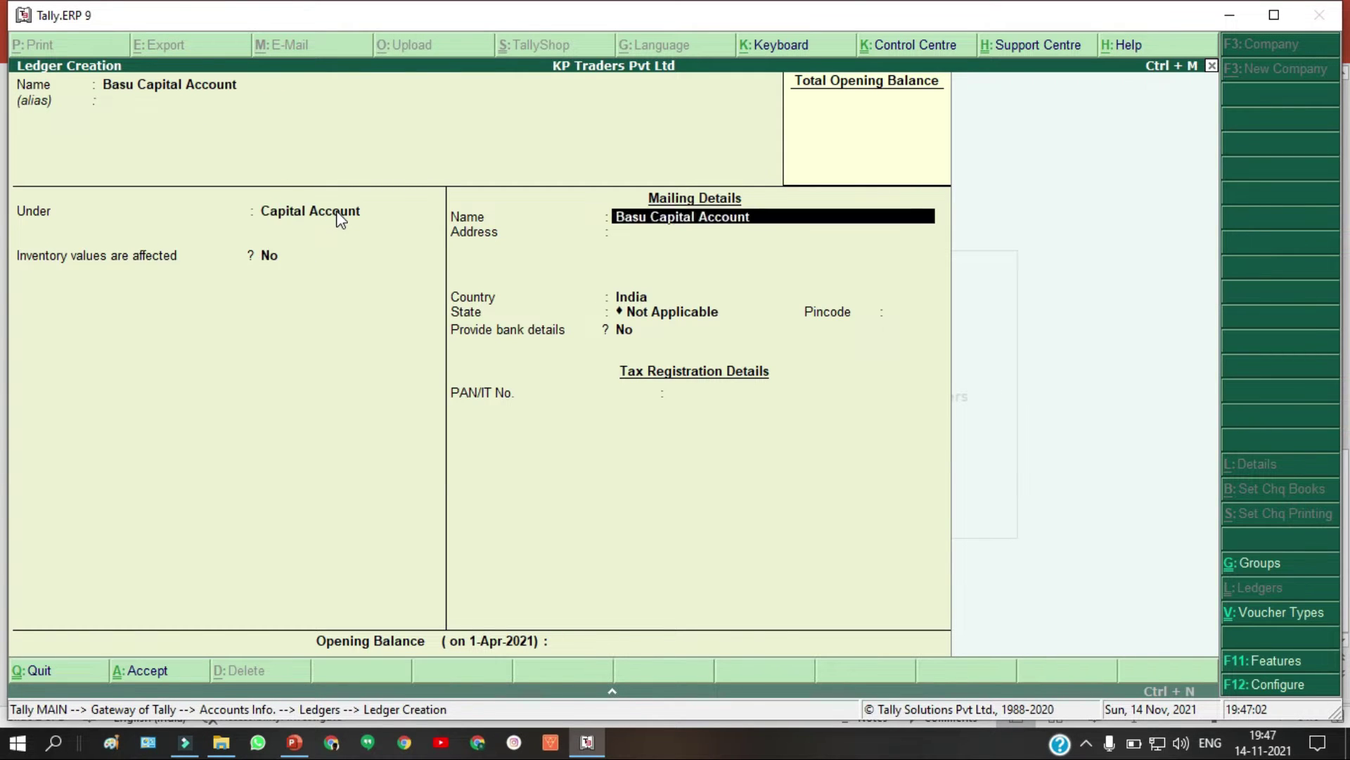
pyautogui.press('Return')
pyautogui.press('Return')
pyautogui.press('Return')
pyautogui.press('Return')
pyautogui.press('Return')
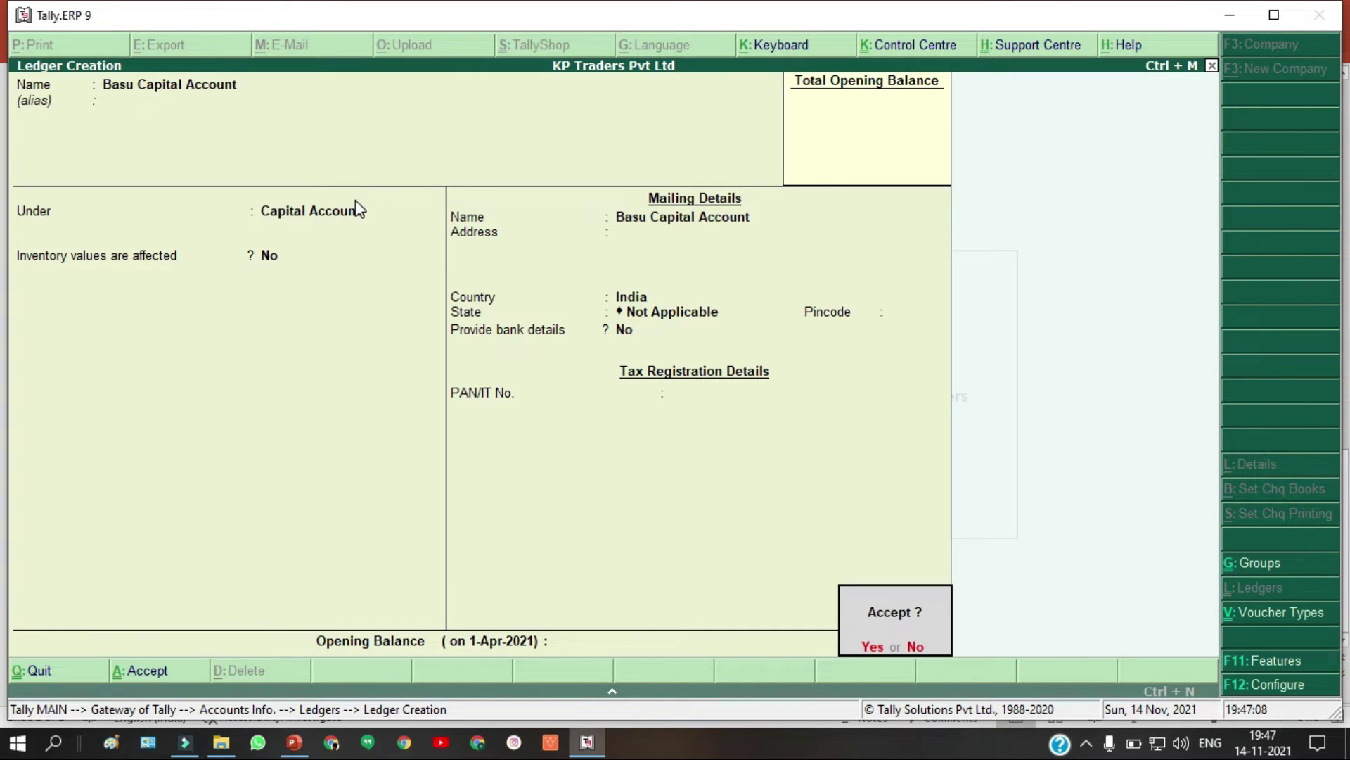
pyautogui.press('Return')
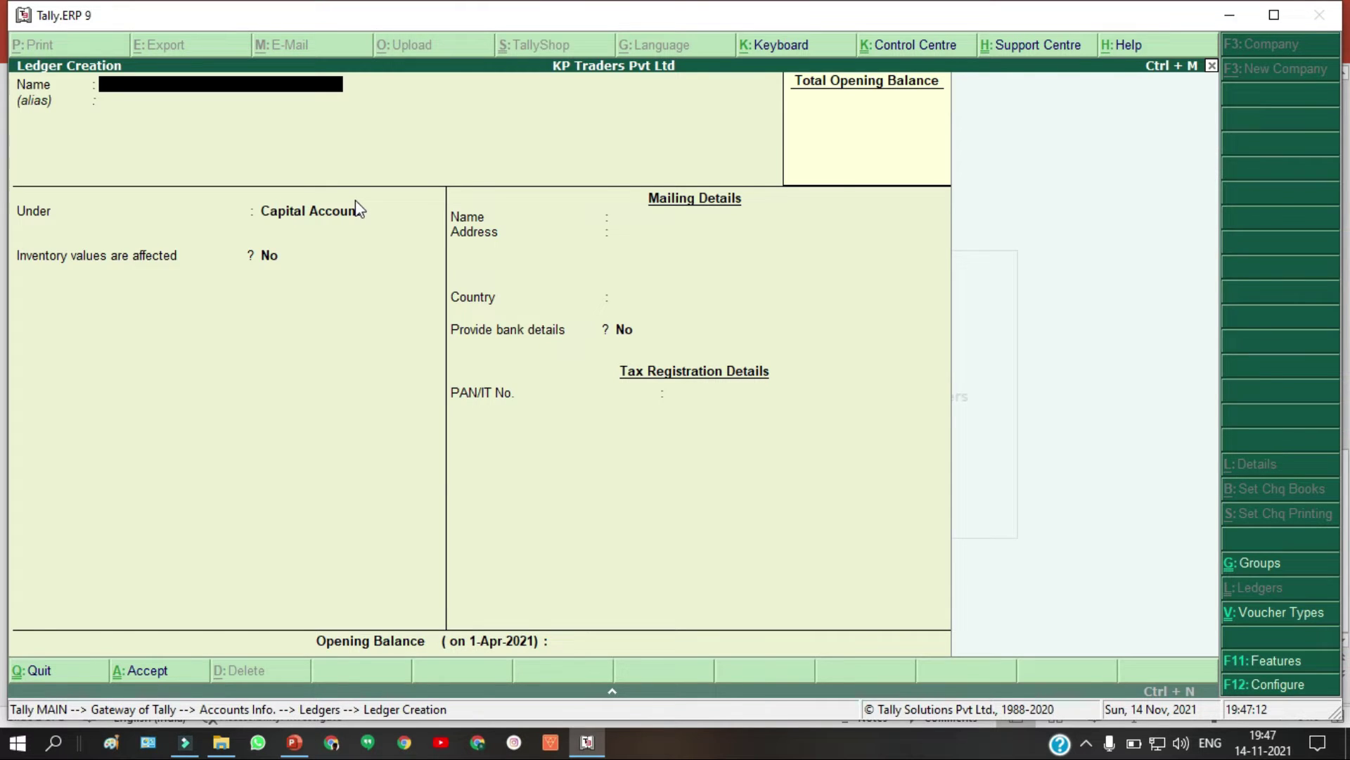
# Step: Consult the June 4 journal entry in PowerPoint, and name the next Tally.ERP 9 ledger Furniture Account
pyautogui.hotkey('alt', 'Tab')
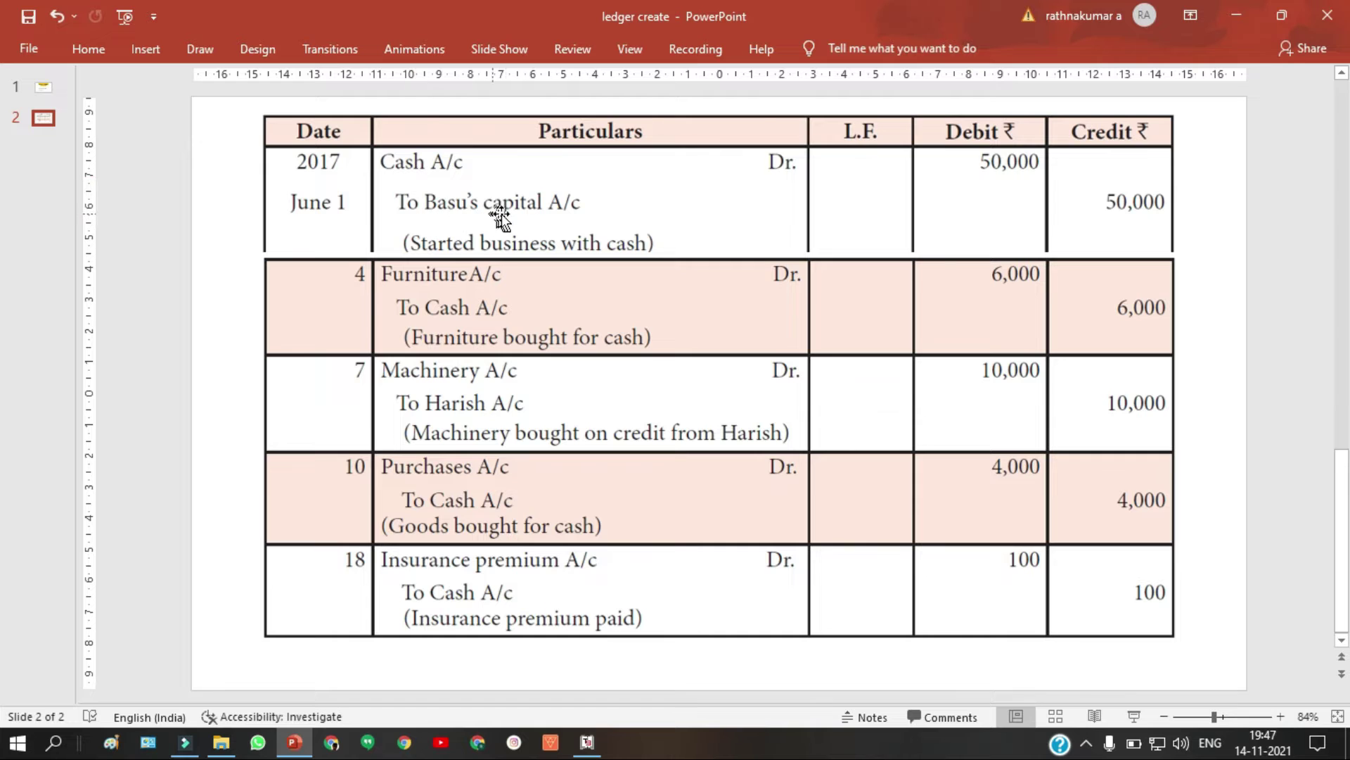
pyautogui.hotkey('ctrl', 'z')
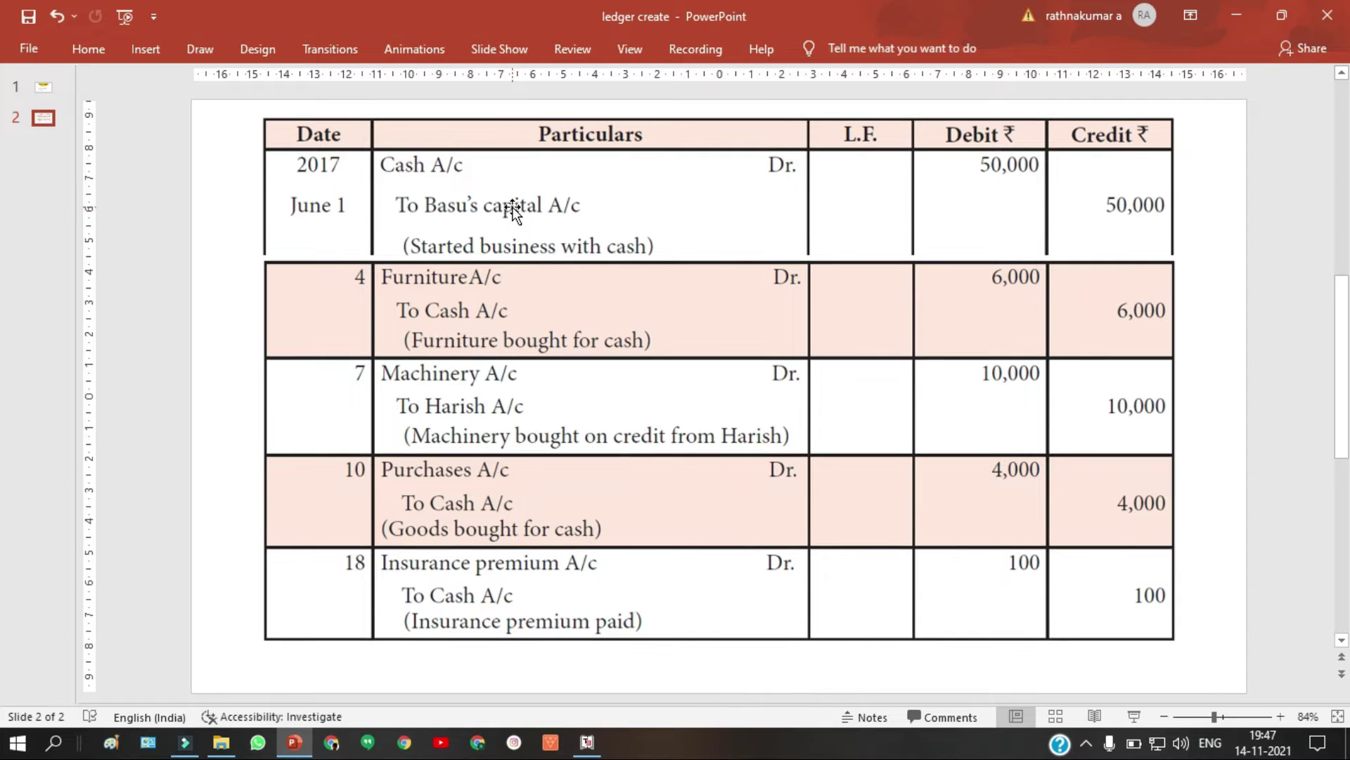
pyautogui.hotkey('ctrl', 'z')
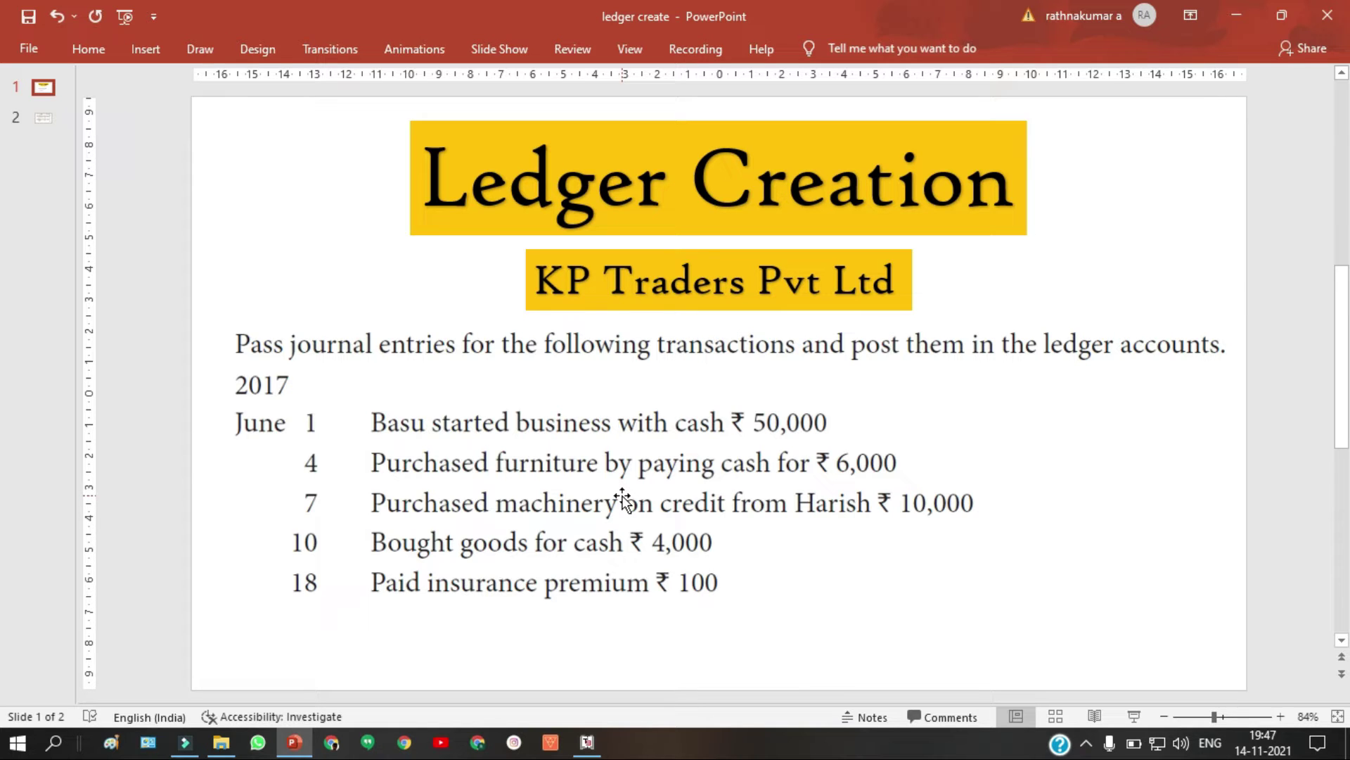
pyautogui.scroll(-1, 621, 500)
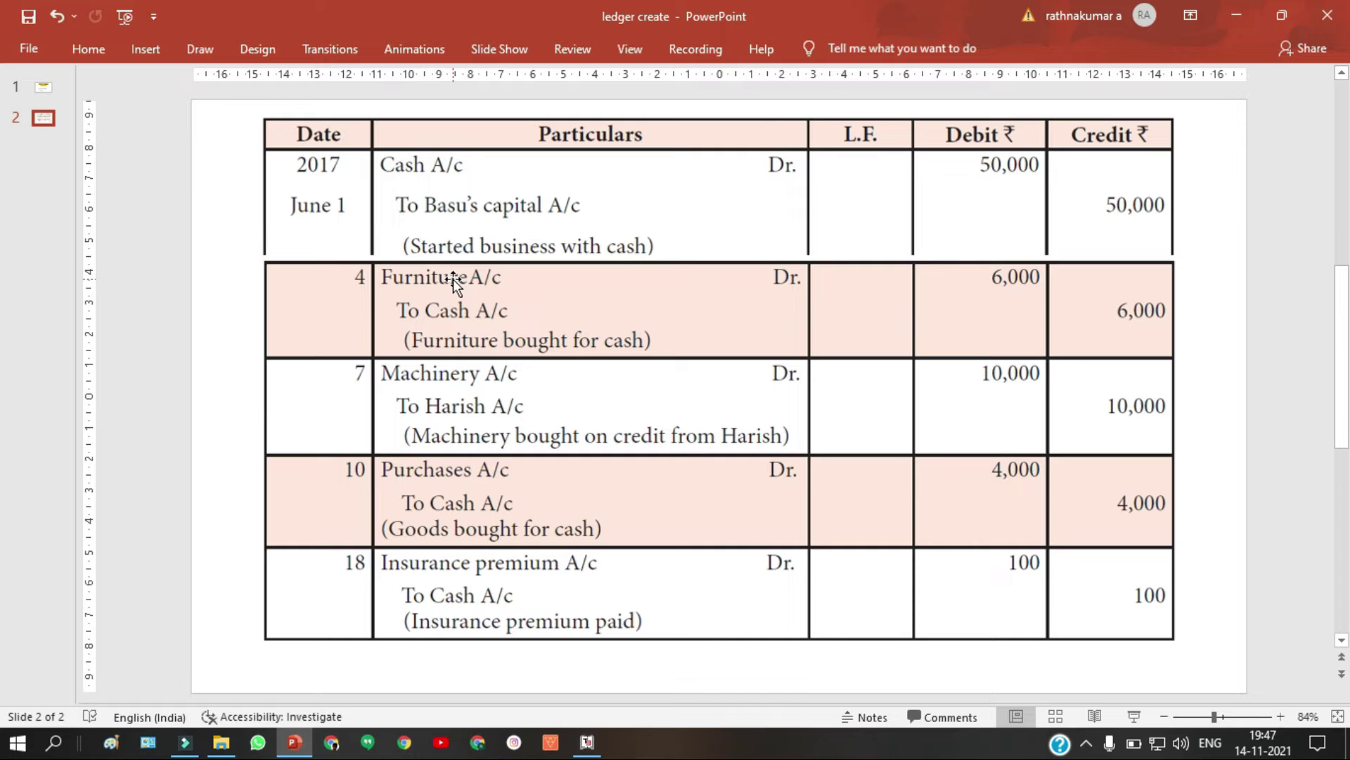
pyautogui.hotkey('alt', 'Tab')
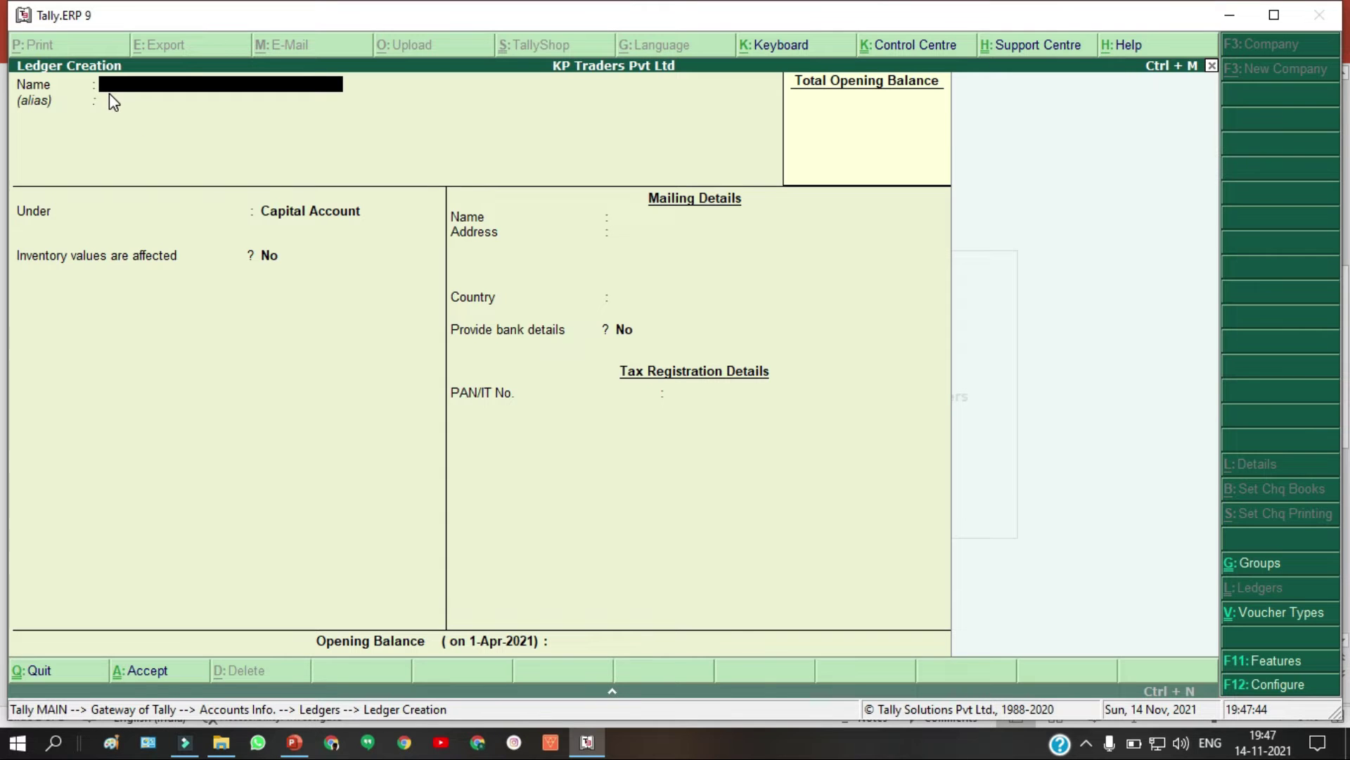
pyautogui.write('urniture Account')
pyautogui.press('Return')
pyautogui.press('Return')
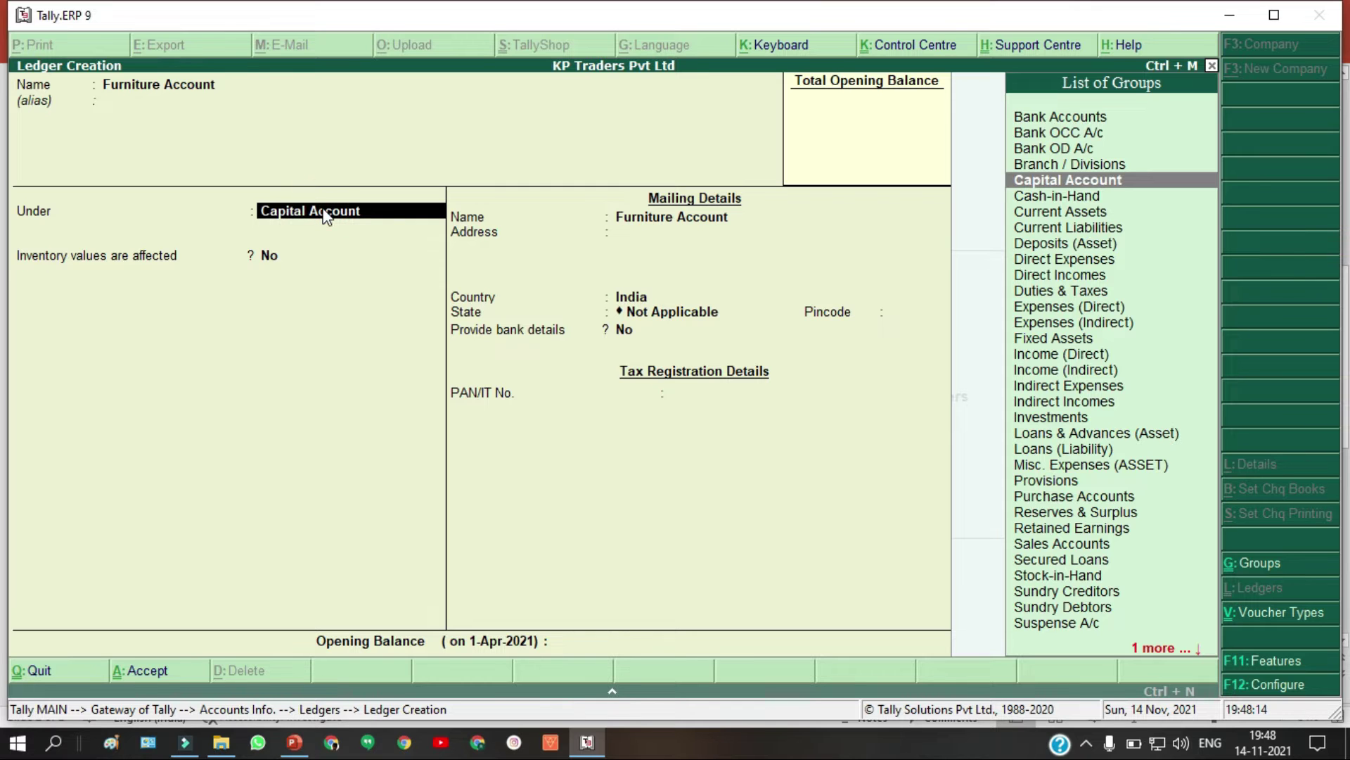
# Step: Place the Furniture Account ledger under the Fixed Assets group, keep the remaining default details, and save it
pyautogui.write('F')
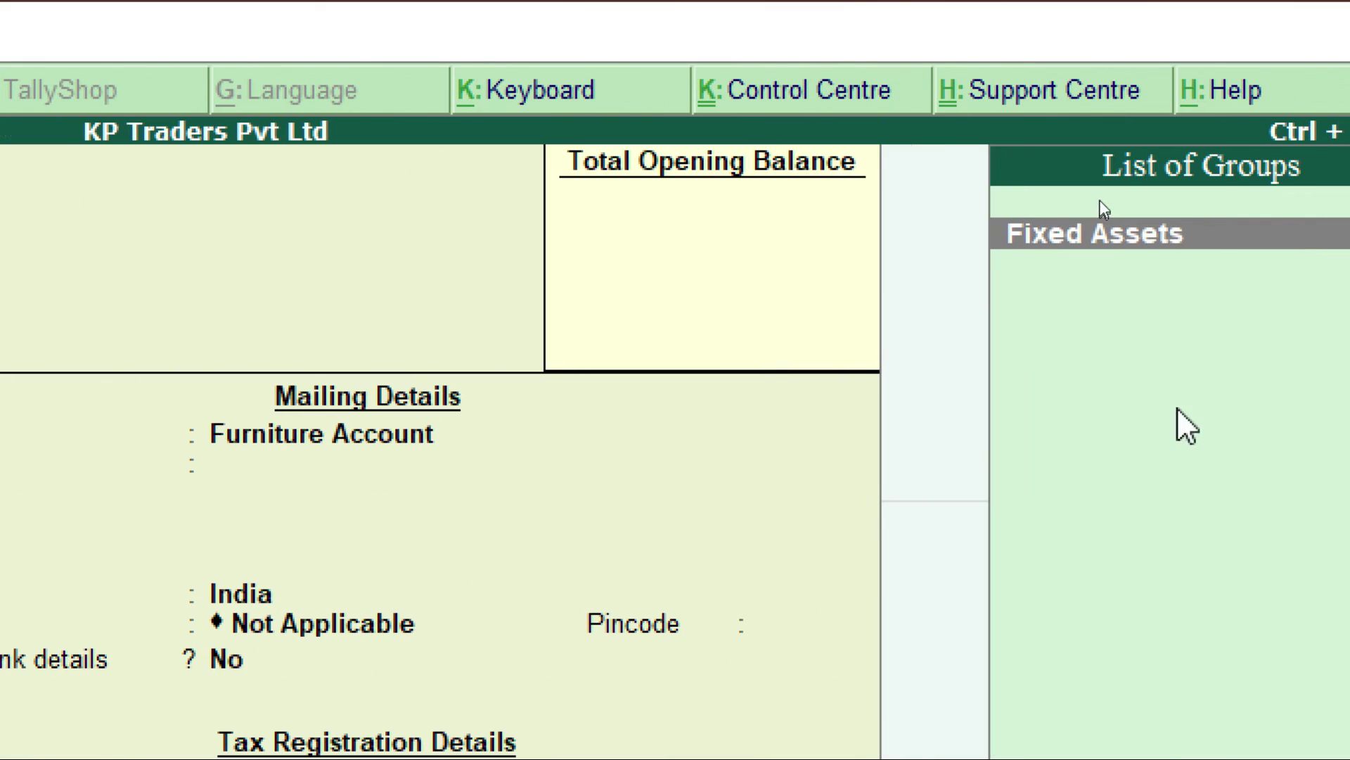
pyautogui.press('Return')
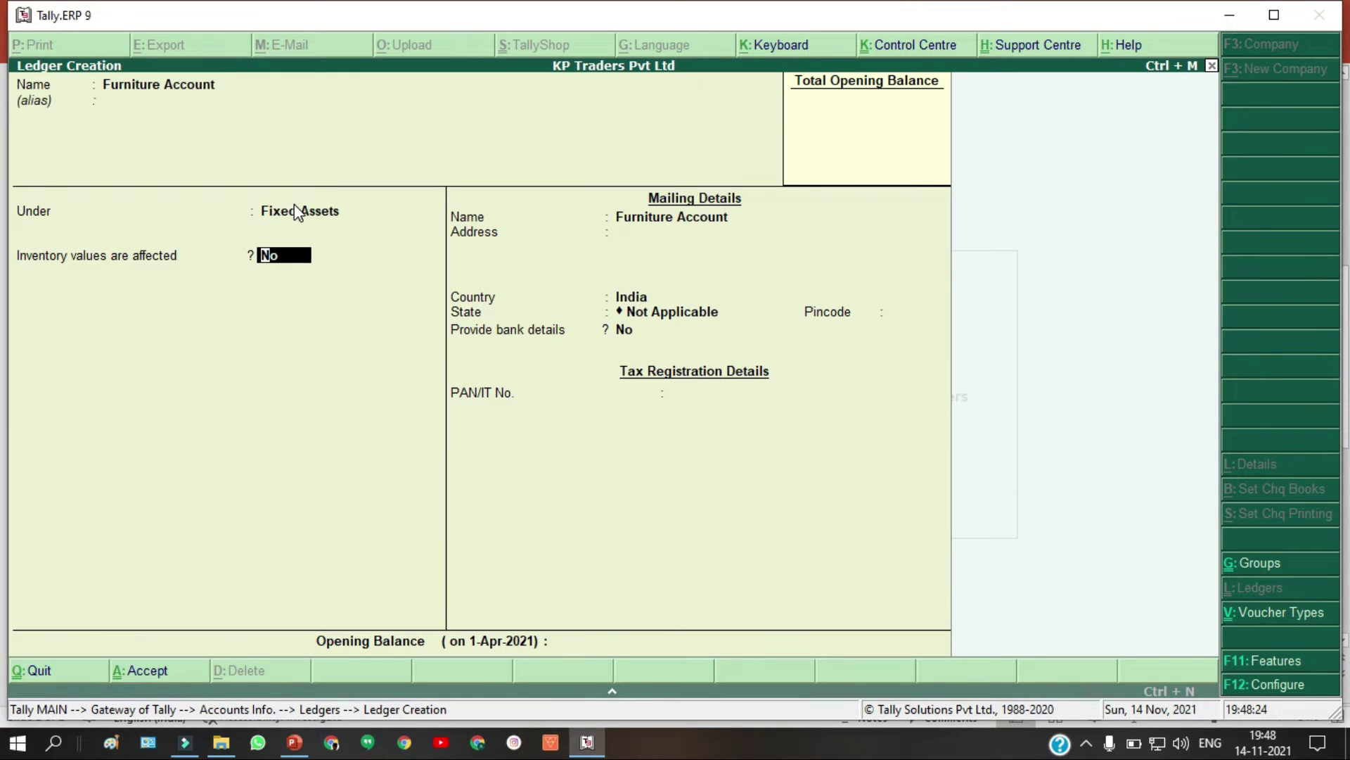
pyautogui.press('Return')
pyautogui.press('Return')
pyautogui.press('Return')
pyautogui.press('Return')
pyautogui.press('Return')
pyautogui.press('Return')
pyautogui.press('Return')
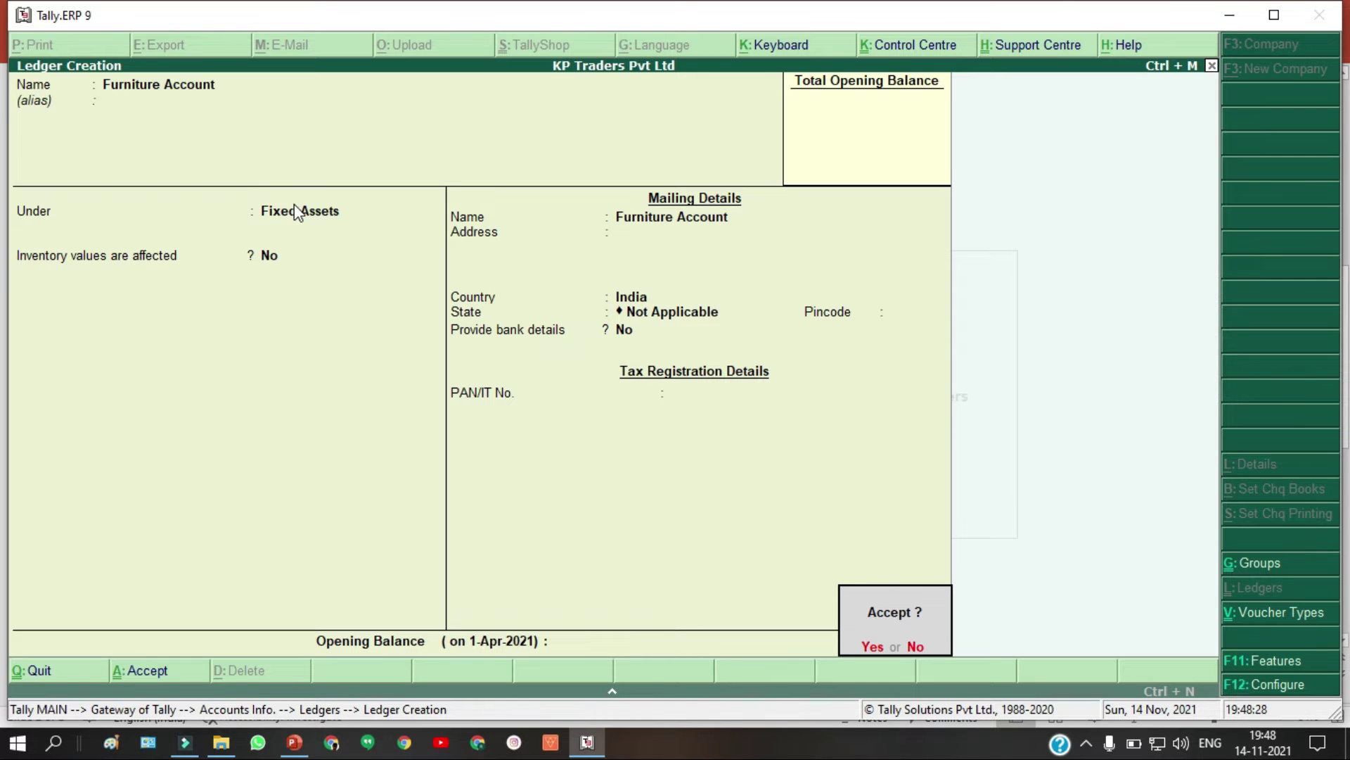
pyautogui.press('Return')
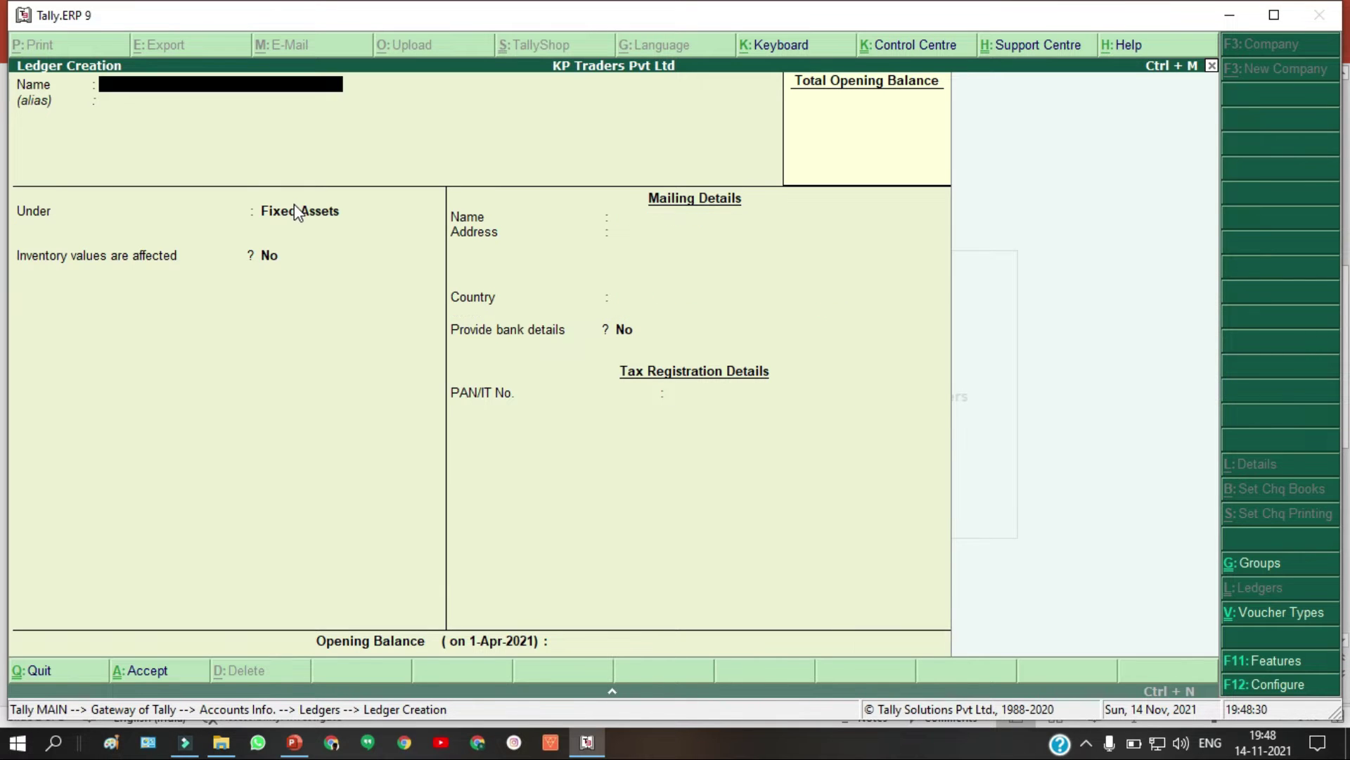
# Step: Consult the June 7 transaction and its journal entry in PowerPoint, and name the next Tally.ERP 9 ledger Machinery Account
pyautogui.hotkey('alt', 'Tab')
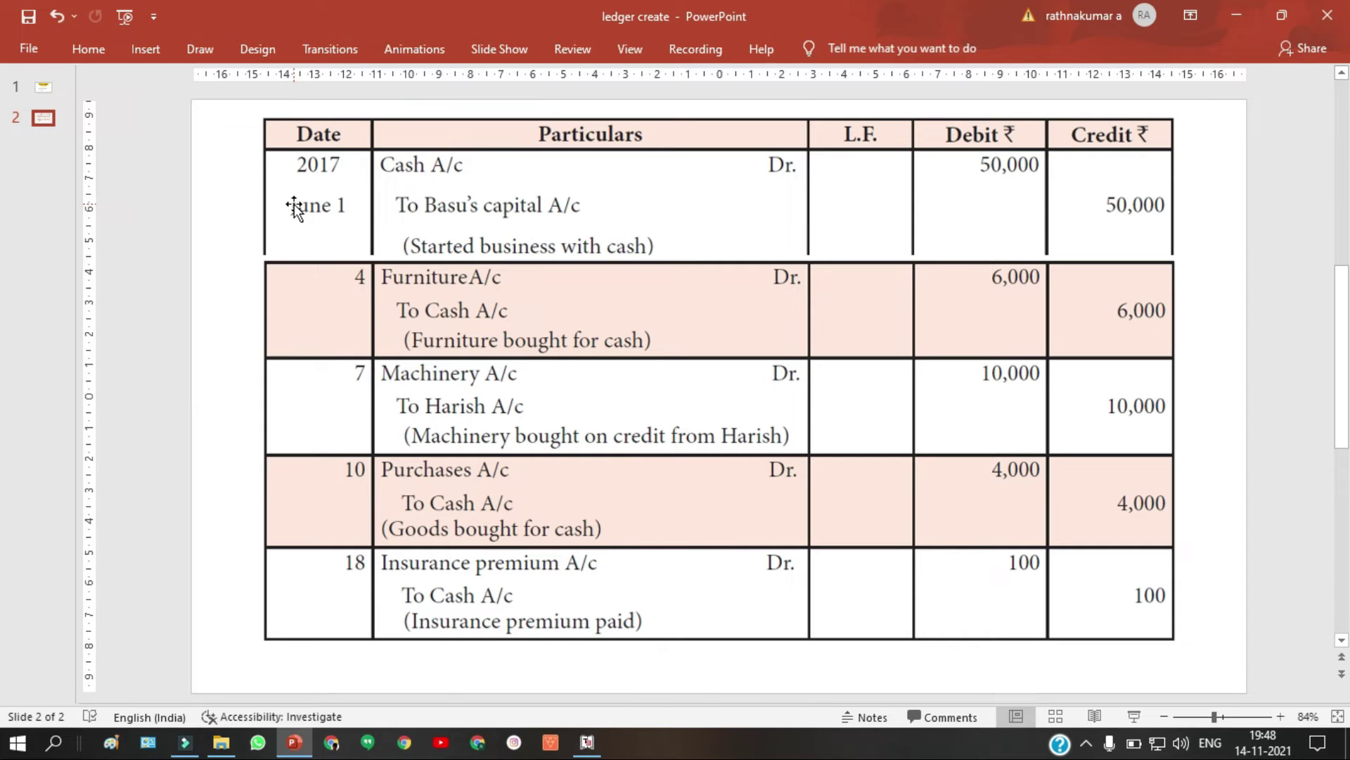
pyautogui.press('pageup')
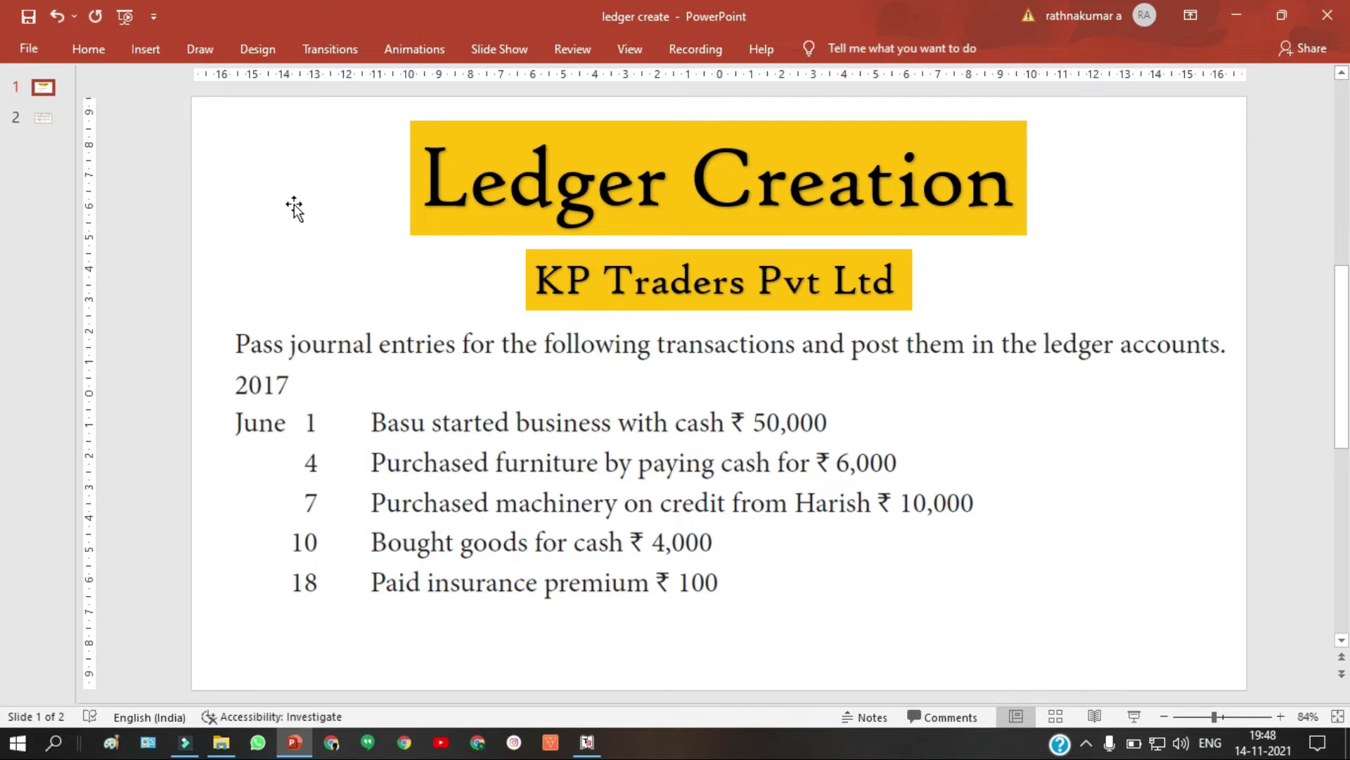
pyautogui.press('pagedown')
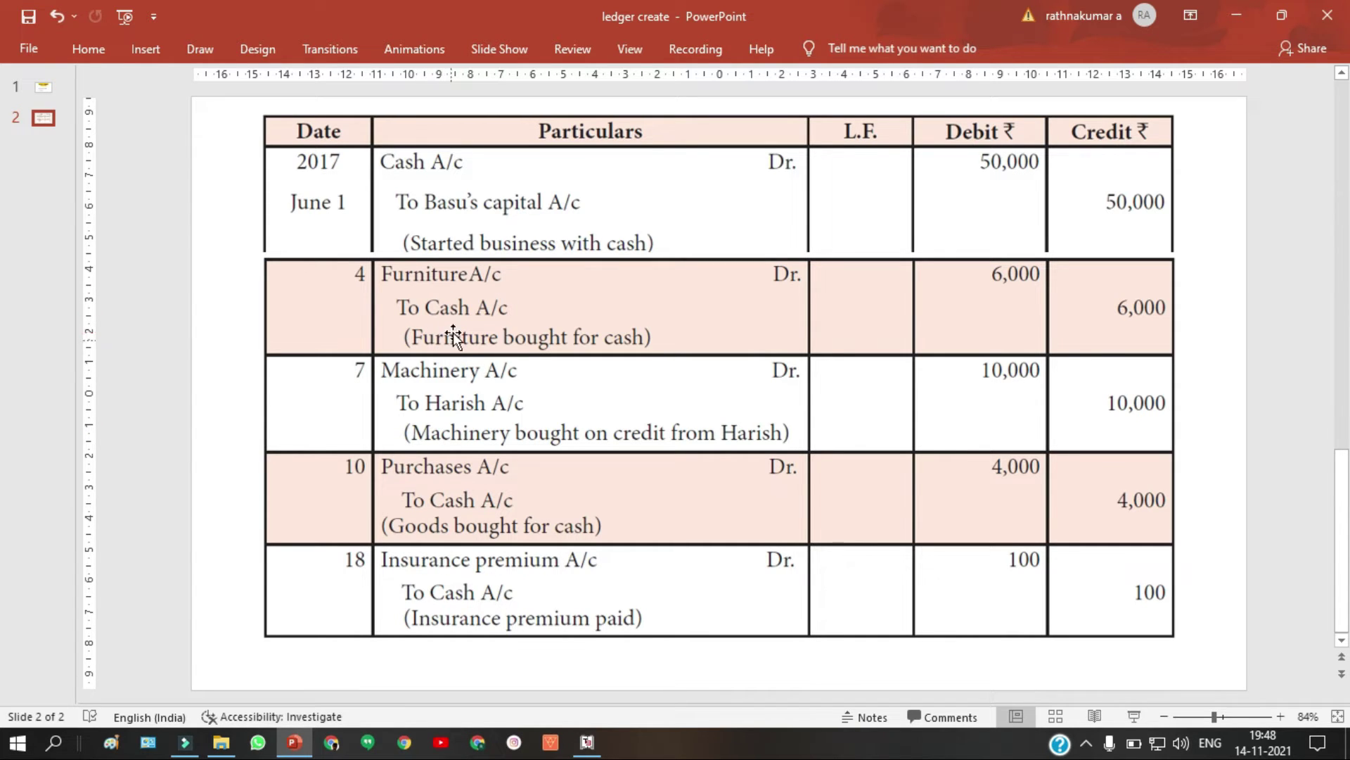
pyautogui.scroll(3, 456, 357)
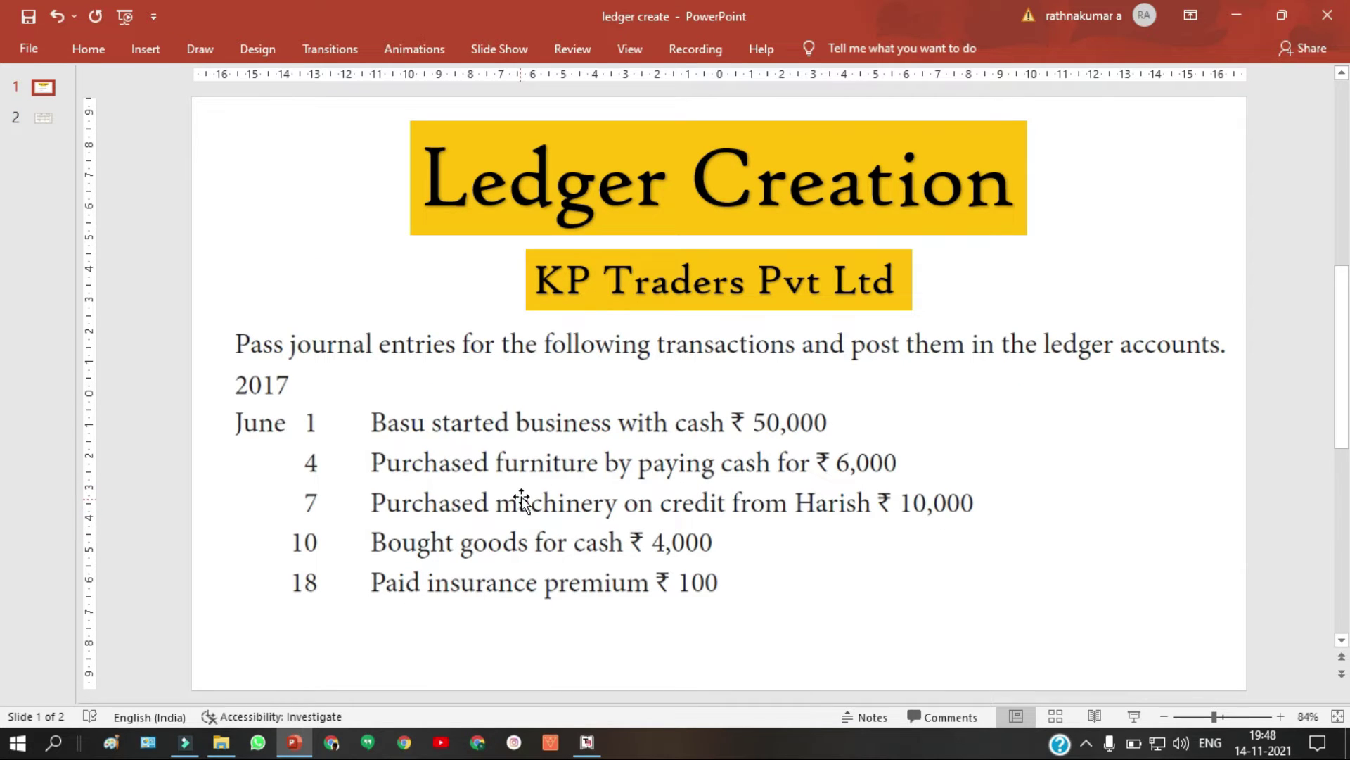
pyautogui.scroll(-3, 479, 493)
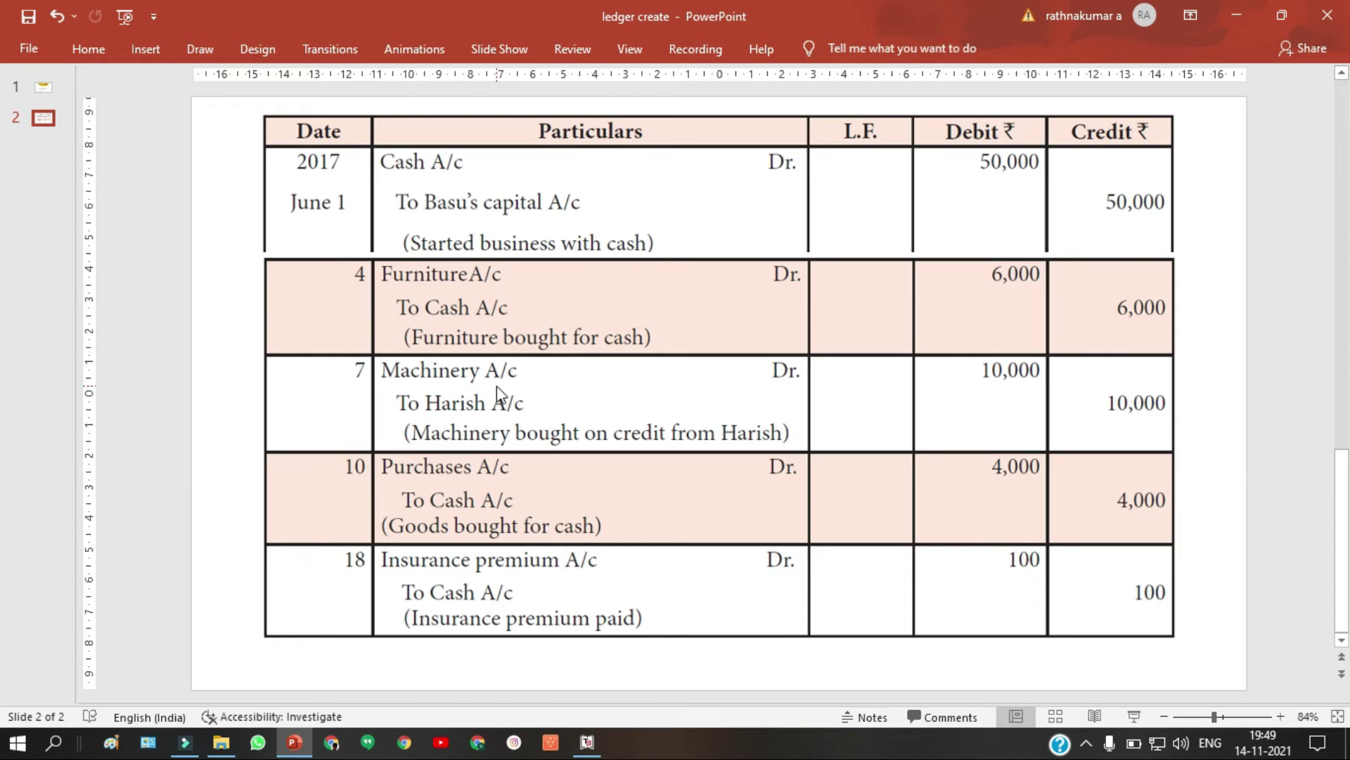
pyautogui.hotkey('alt', 'Tab')
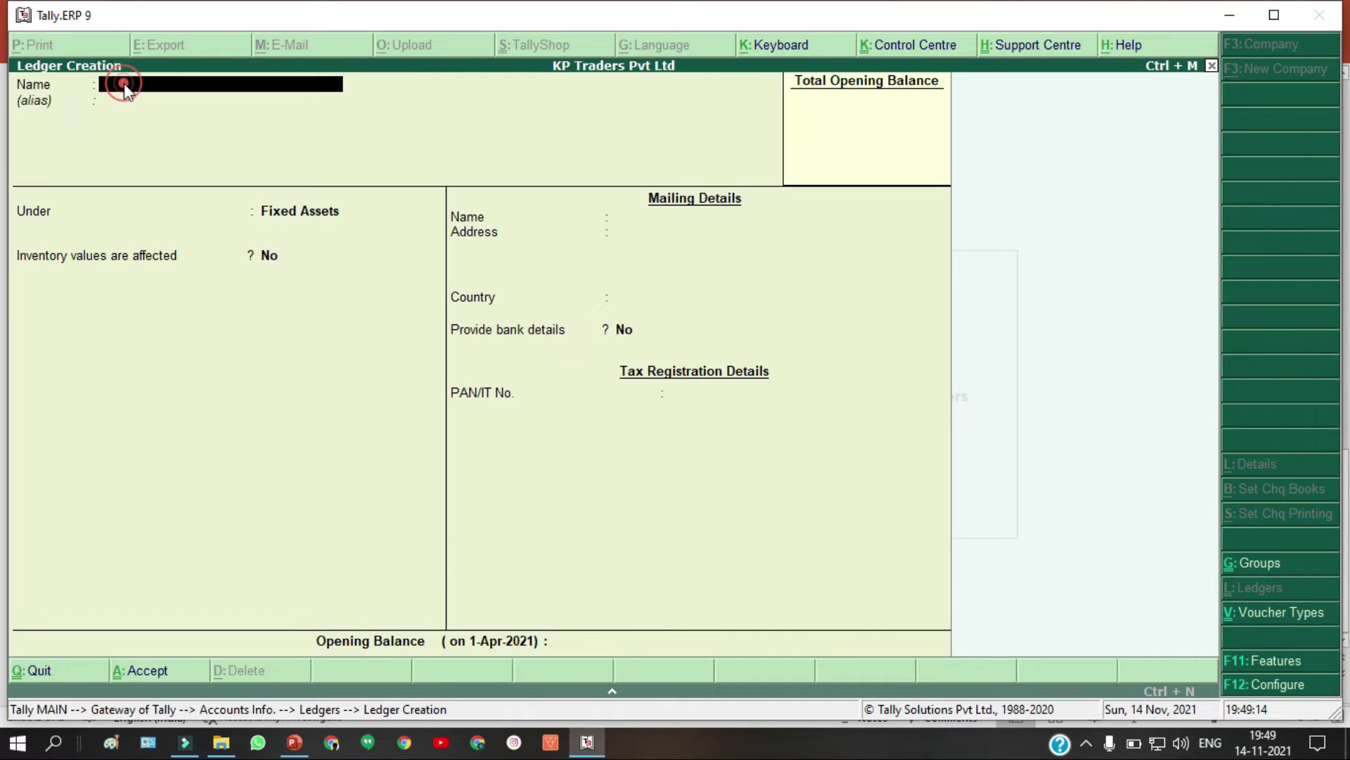
pyautogui.write('Machinery Account')
pyautogui.press('Return')
pyautogui.press('Return')
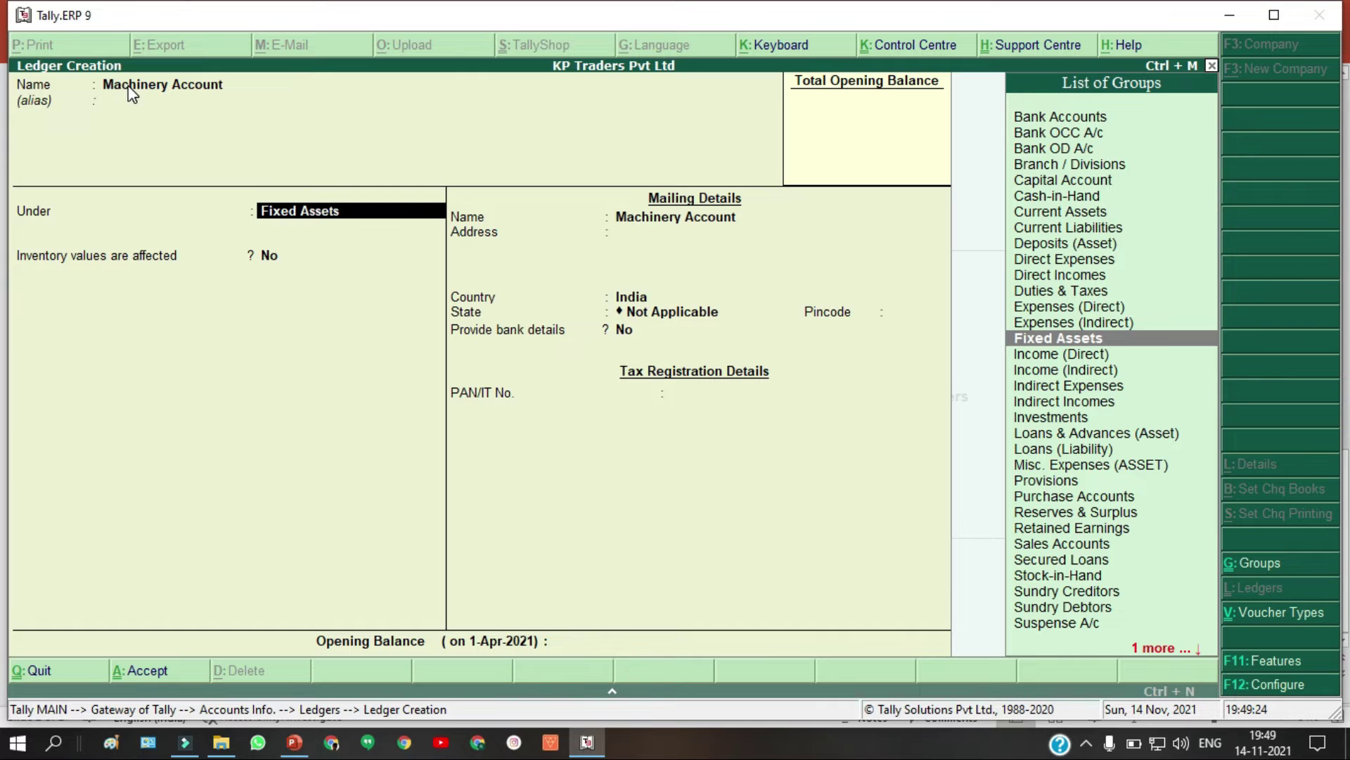
# Step: Keep the Machinery Account ledger under the Fixed Assets group, leave the remaining details at their defaults, and save it
pyautogui.press('Return')
pyautogui.press('Return')
pyautogui.press('Return')
pyautogui.press('Return')
pyautogui.press('Return')
pyautogui.press('Return')
pyautogui.press('Return')
pyautogui.press('Return')
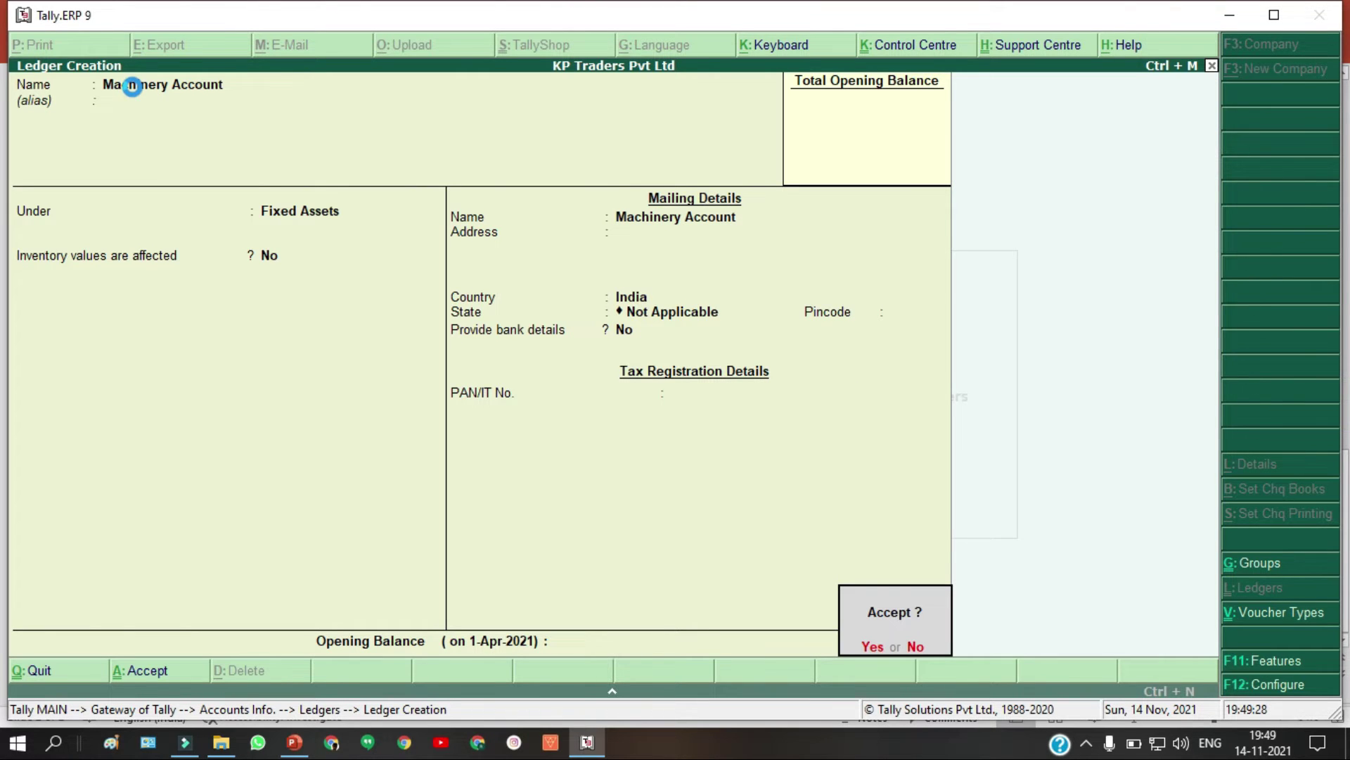
pyautogui.press('Return')
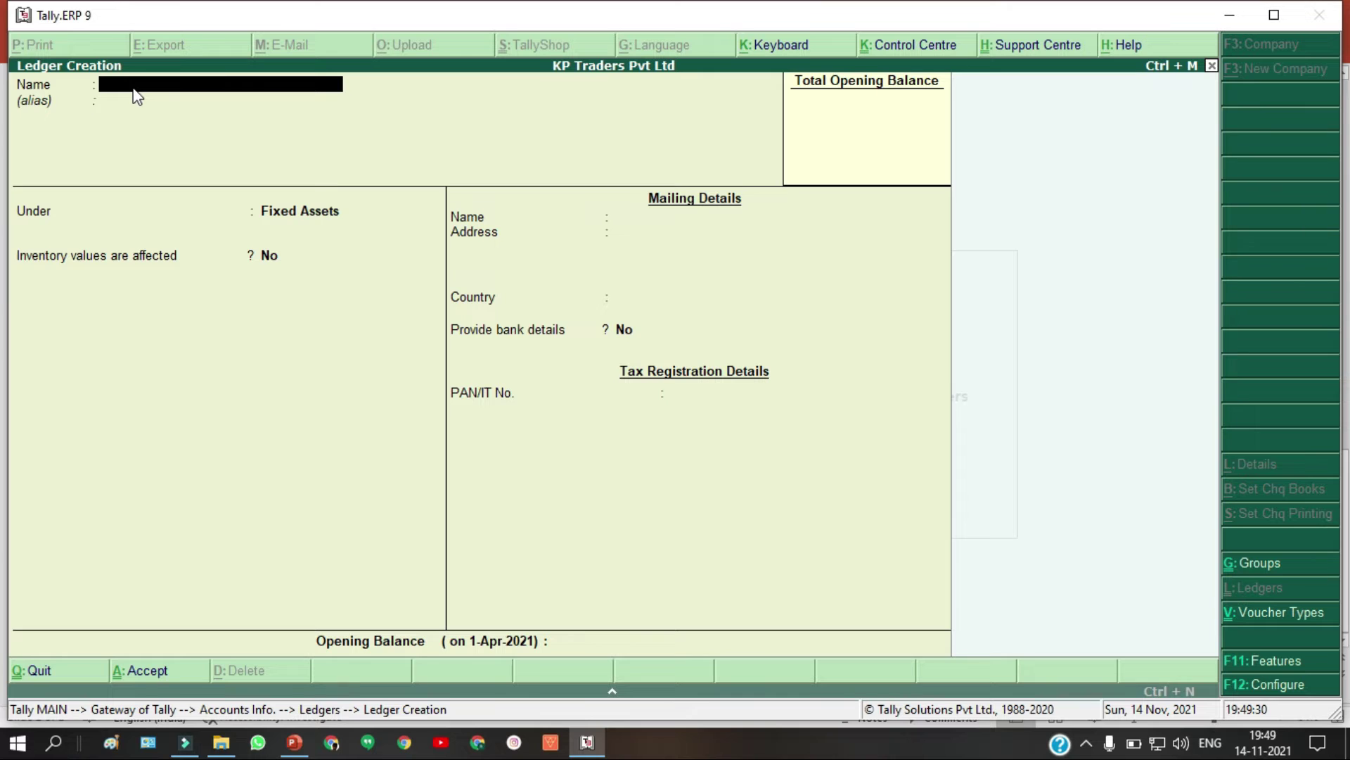
# Step: Name the next ledger as the machinery supplier's account and place it under the Sundry Creditors group
pyautogui.write('Harish Ac')
pyautogui.press('Return')
pyautogui.press('Return')
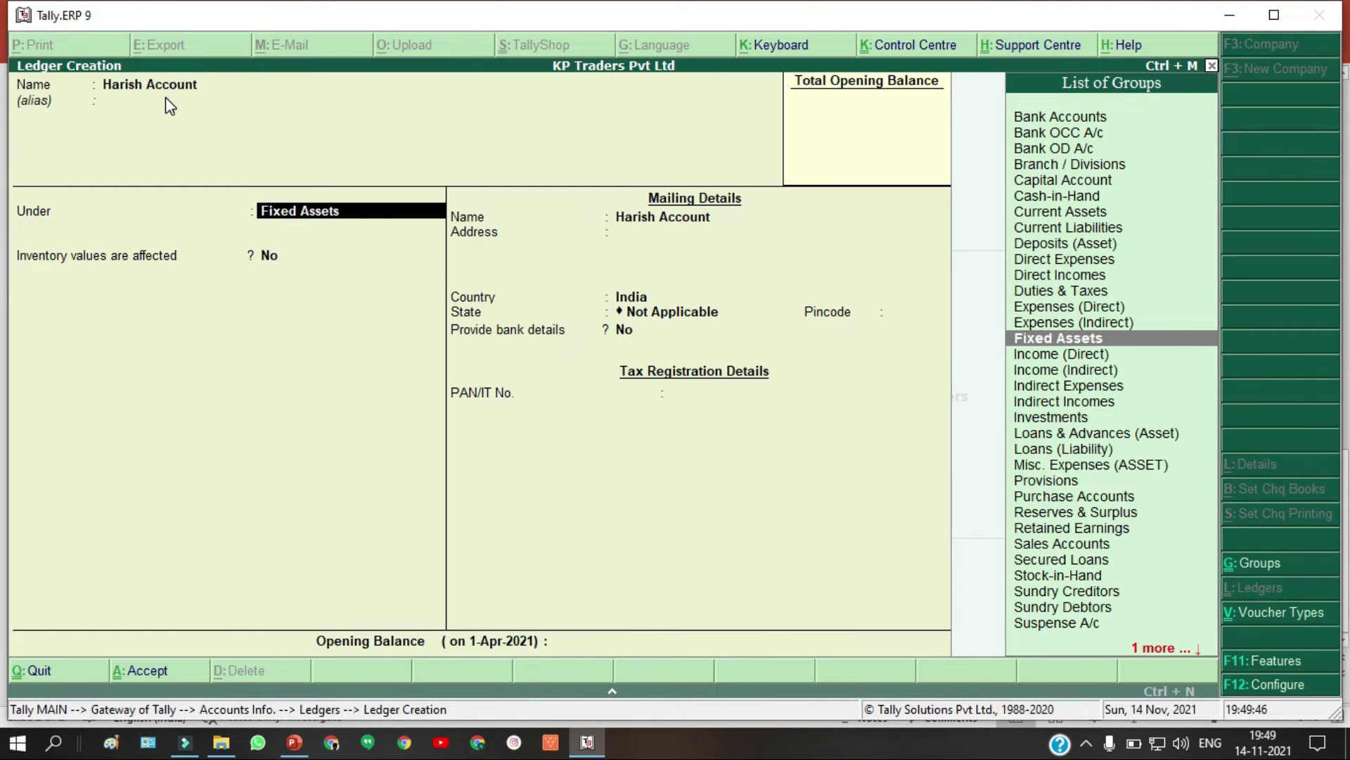
pyautogui.write('Sun')
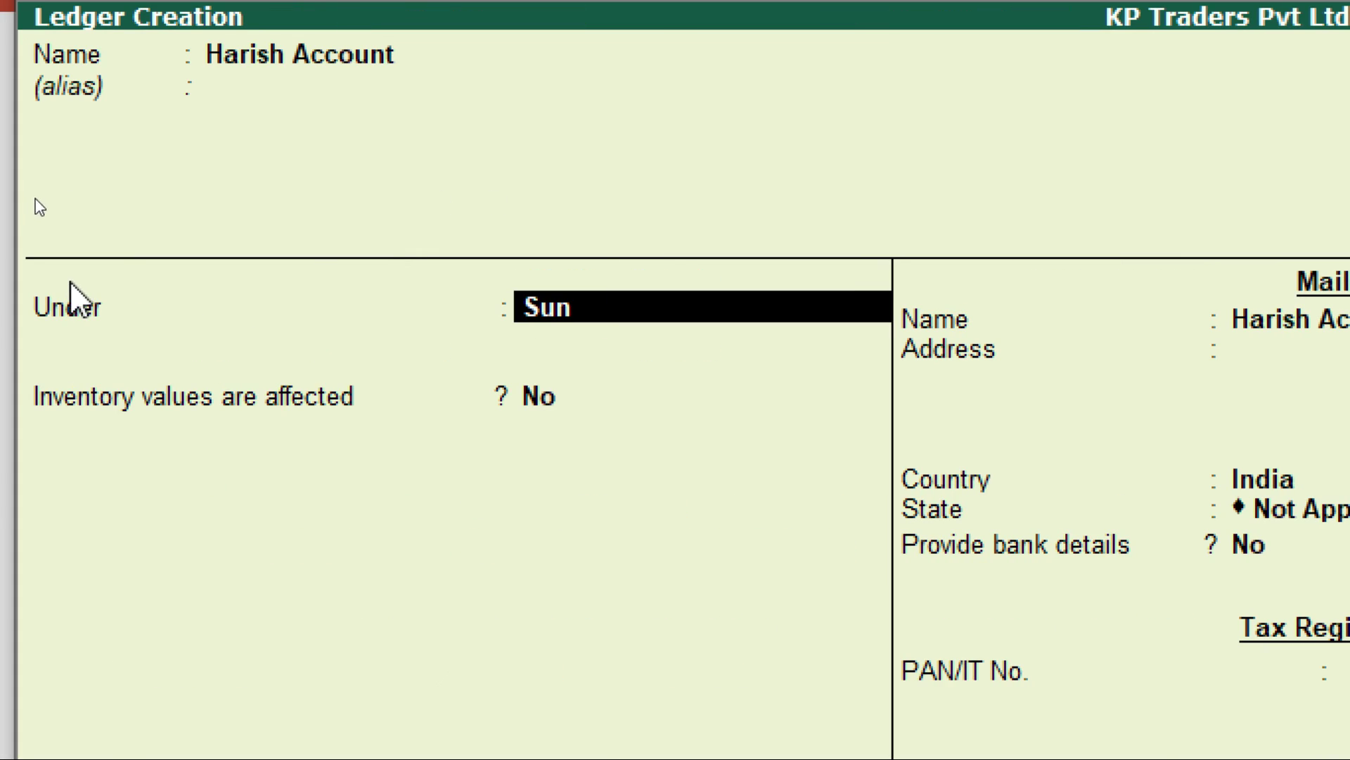
pyautogui.press('Return')
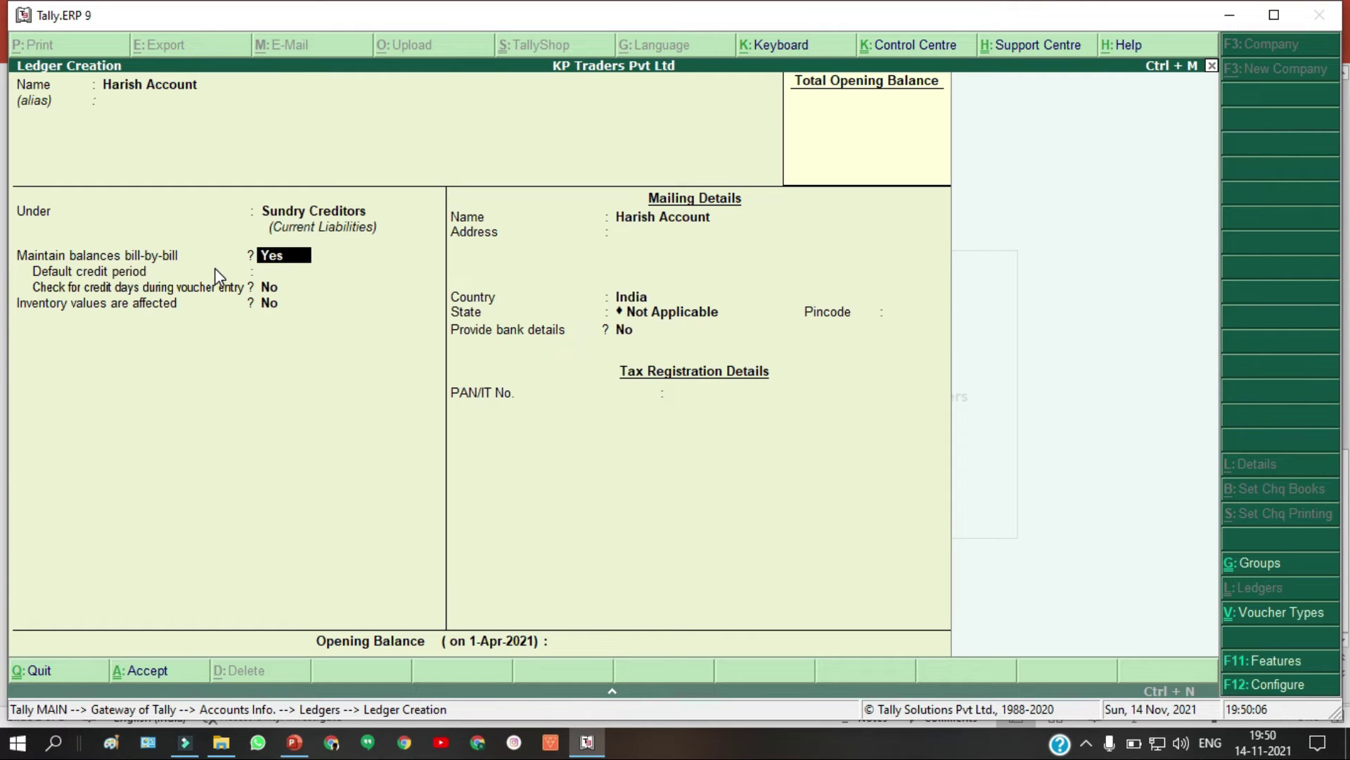
# Step: Keep bill-by-bill balances set to Yes and the other default details for the supplier's ledger, and save it
pyautogui.press('Return')
pyautogui.press('Return')
pyautogui.press('Return')
pyautogui.press('Return')
pyautogui.press('Return')
pyautogui.press('Return')
pyautogui.press('Return')
pyautogui.press('Return')
pyautogui.press('Return')
pyautogui.press('Return')
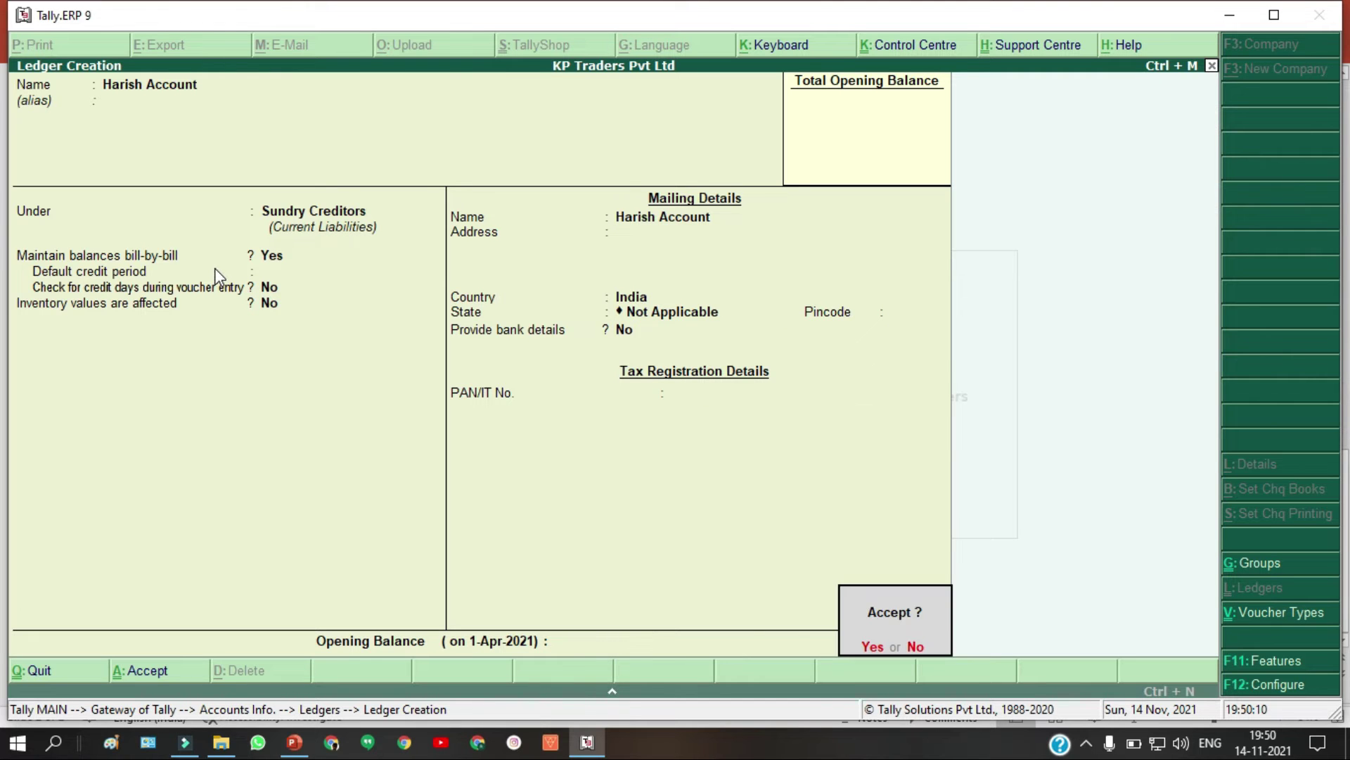
pyautogui.press('Return')
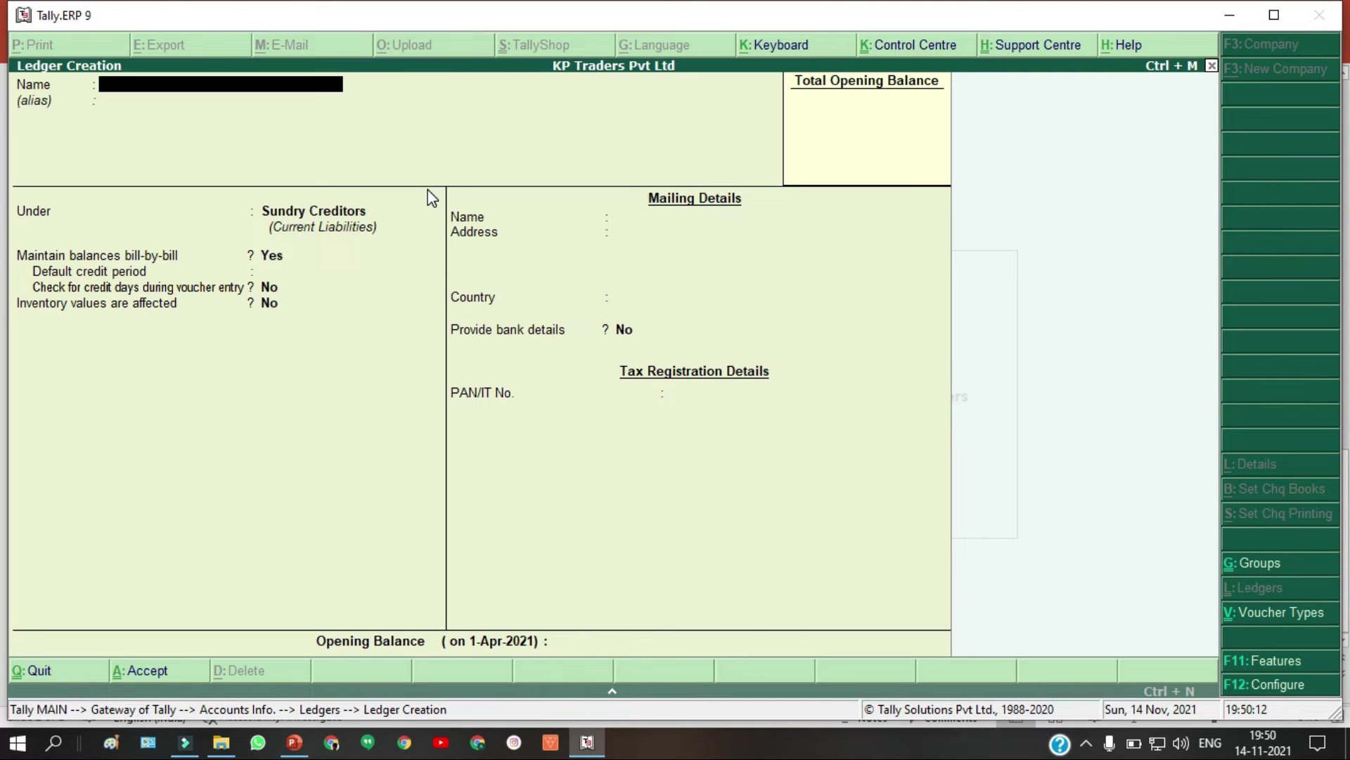
# Step: Consult the June 10 transaction and its journal entry in PowerPoint, and name the next Tally.ERP 9 ledger Cash Purchase Account
pyautogui.hotkey('alt', 'Tab')
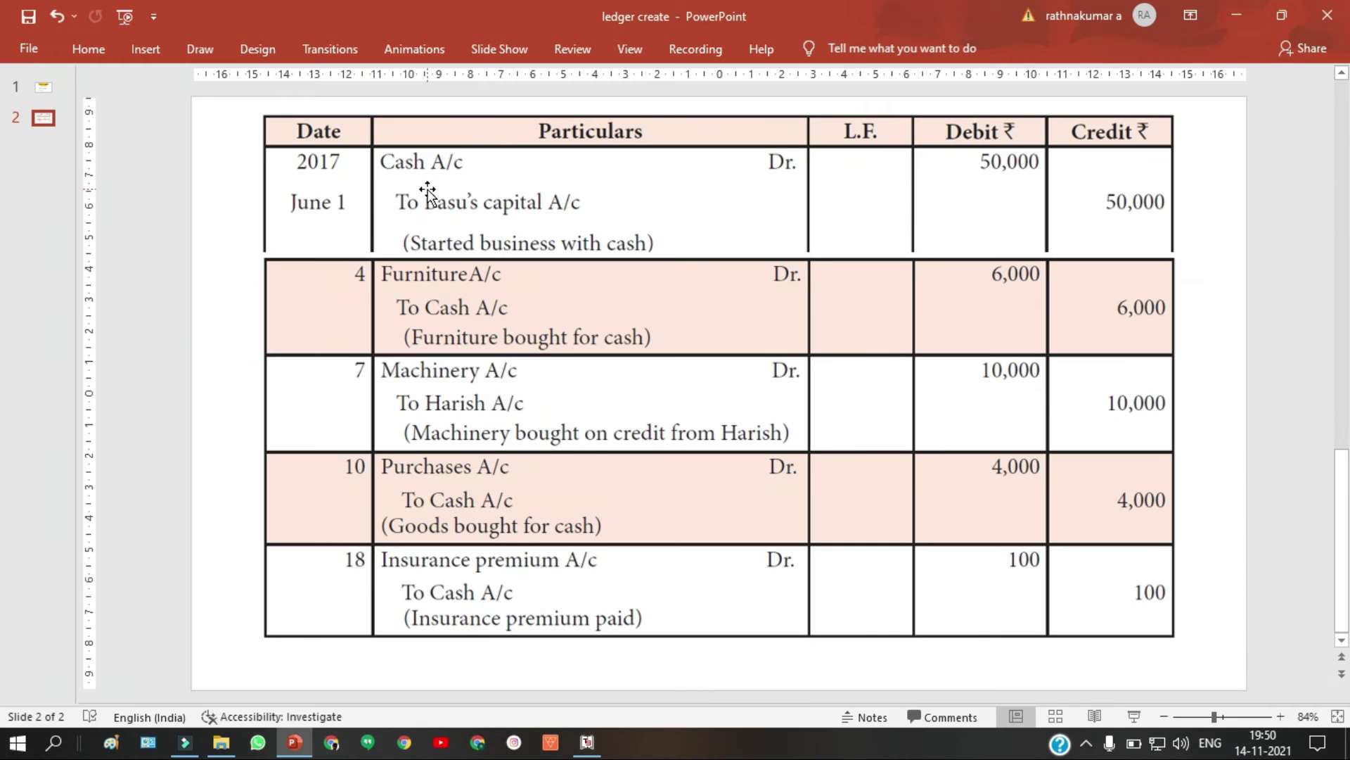
pyautogui.scroll(2, 450, 362)
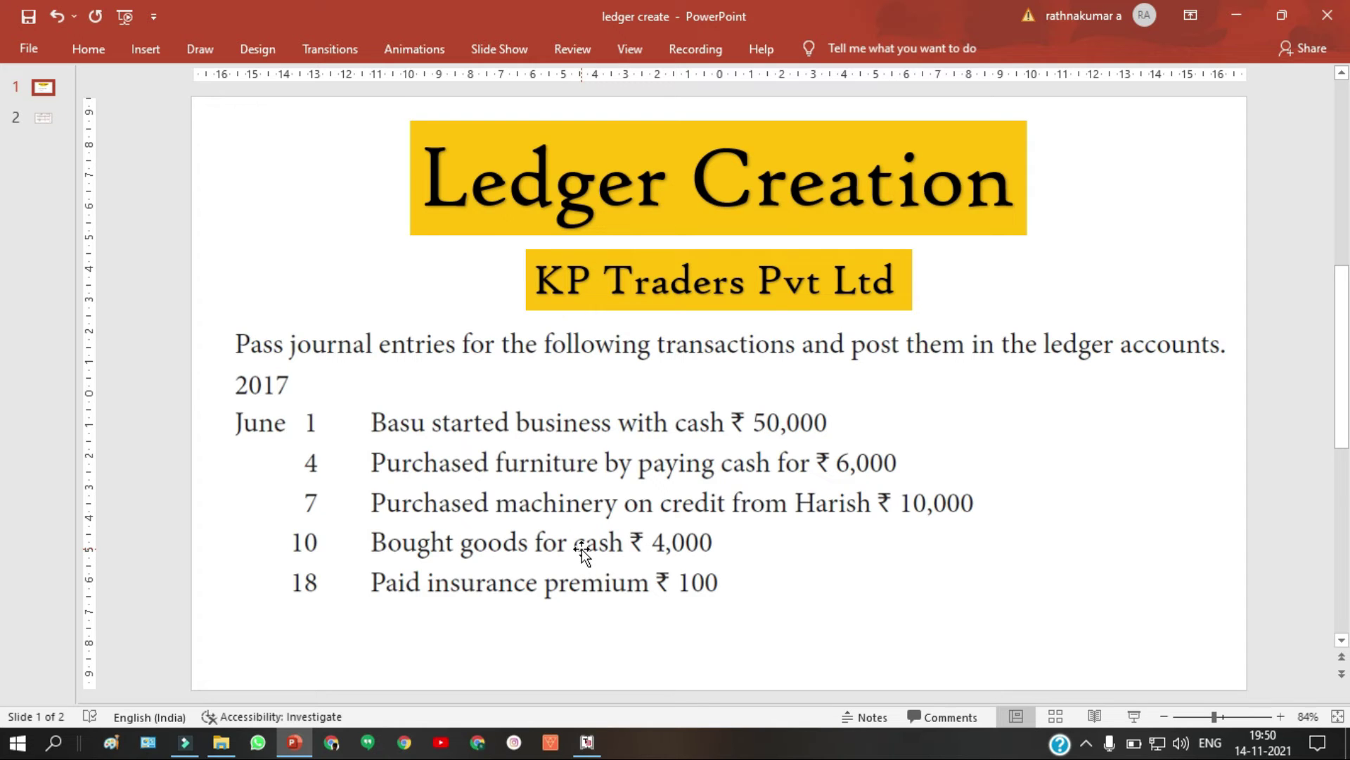
pyautogui.scroll(-1, 581, 548)
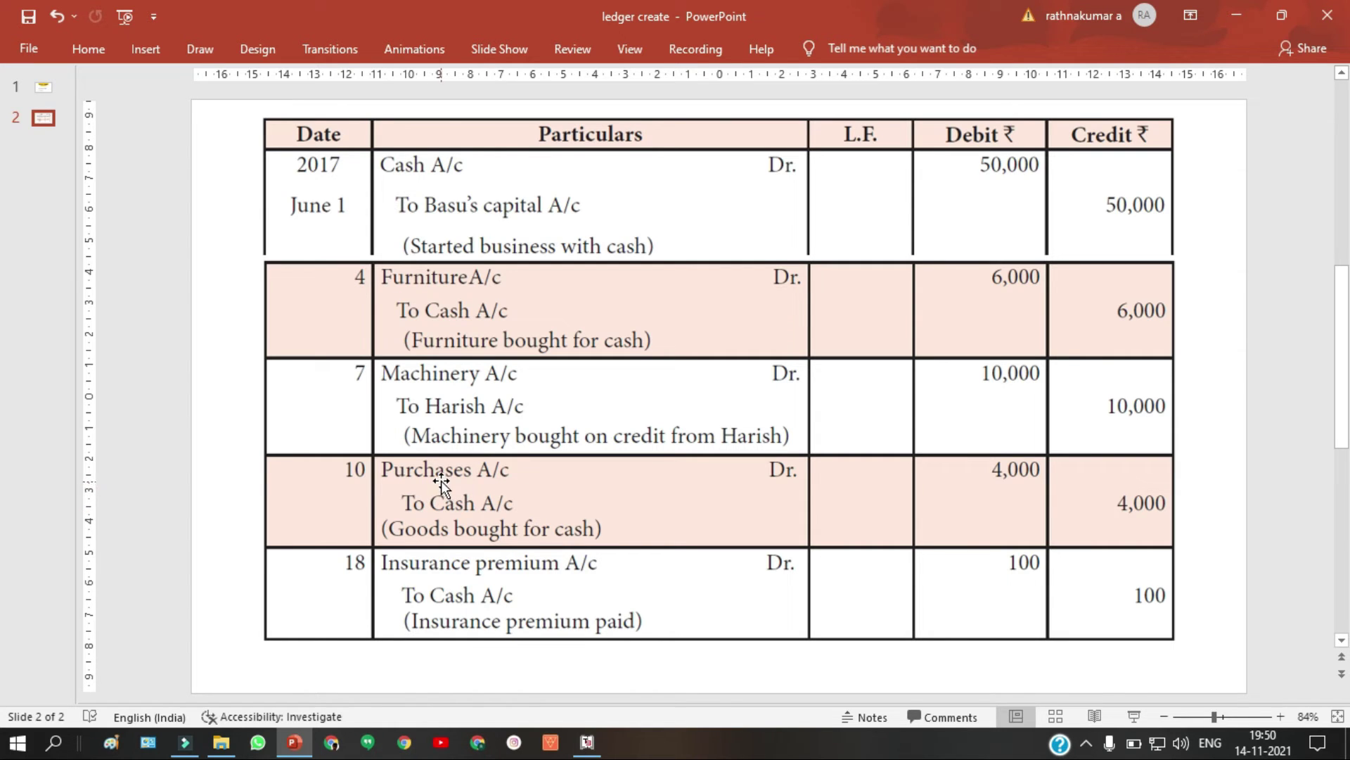
pyautogui.hotkey('alt', 'Tab')
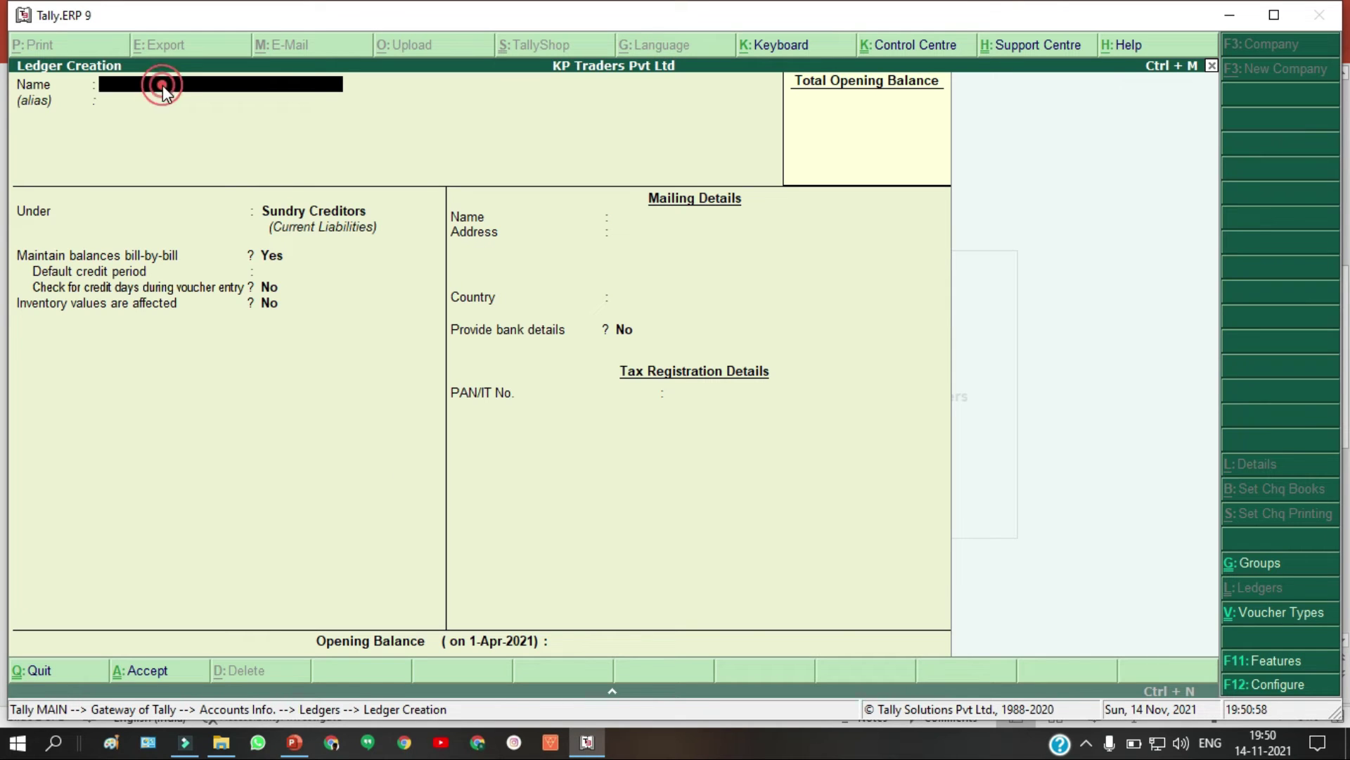
pyautogui.write('Cash Purchase Account')
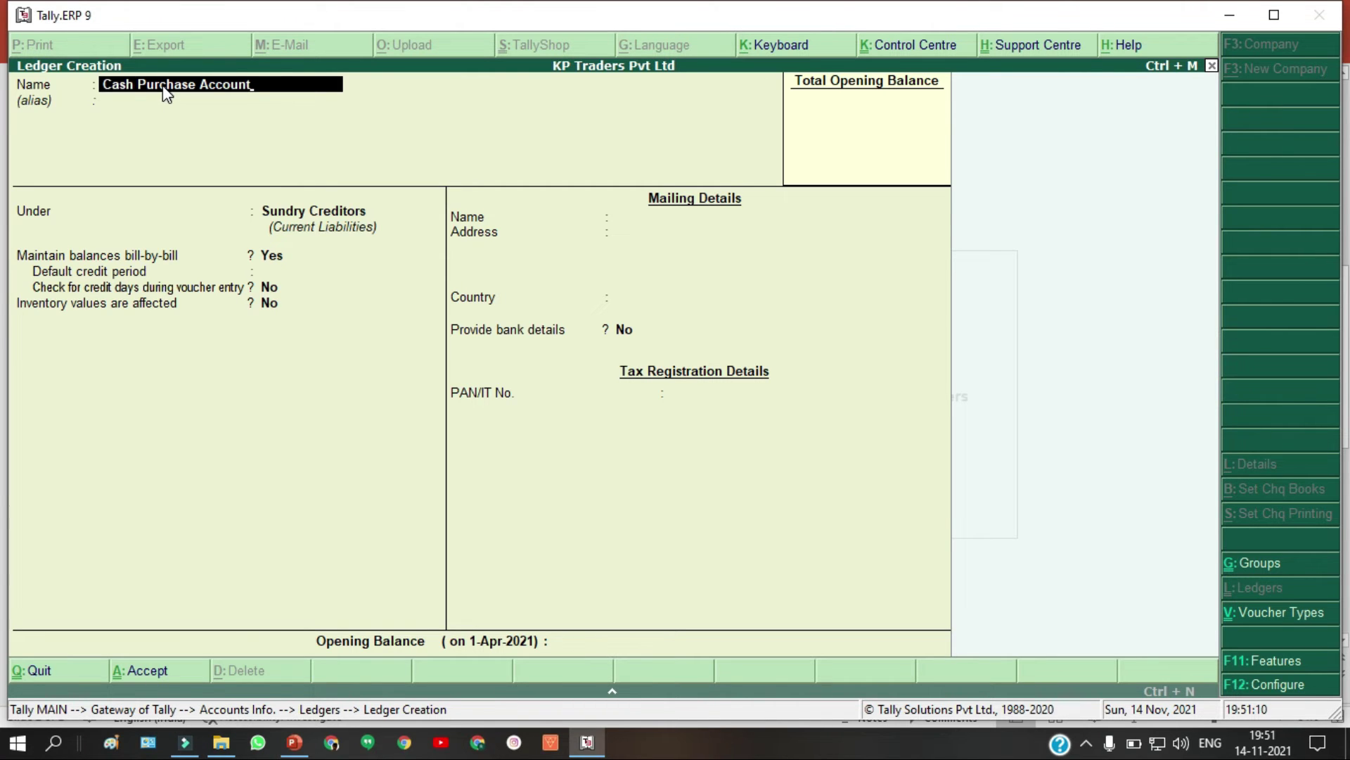
pyautogui.press('Return')
pyautogui.press('Return')
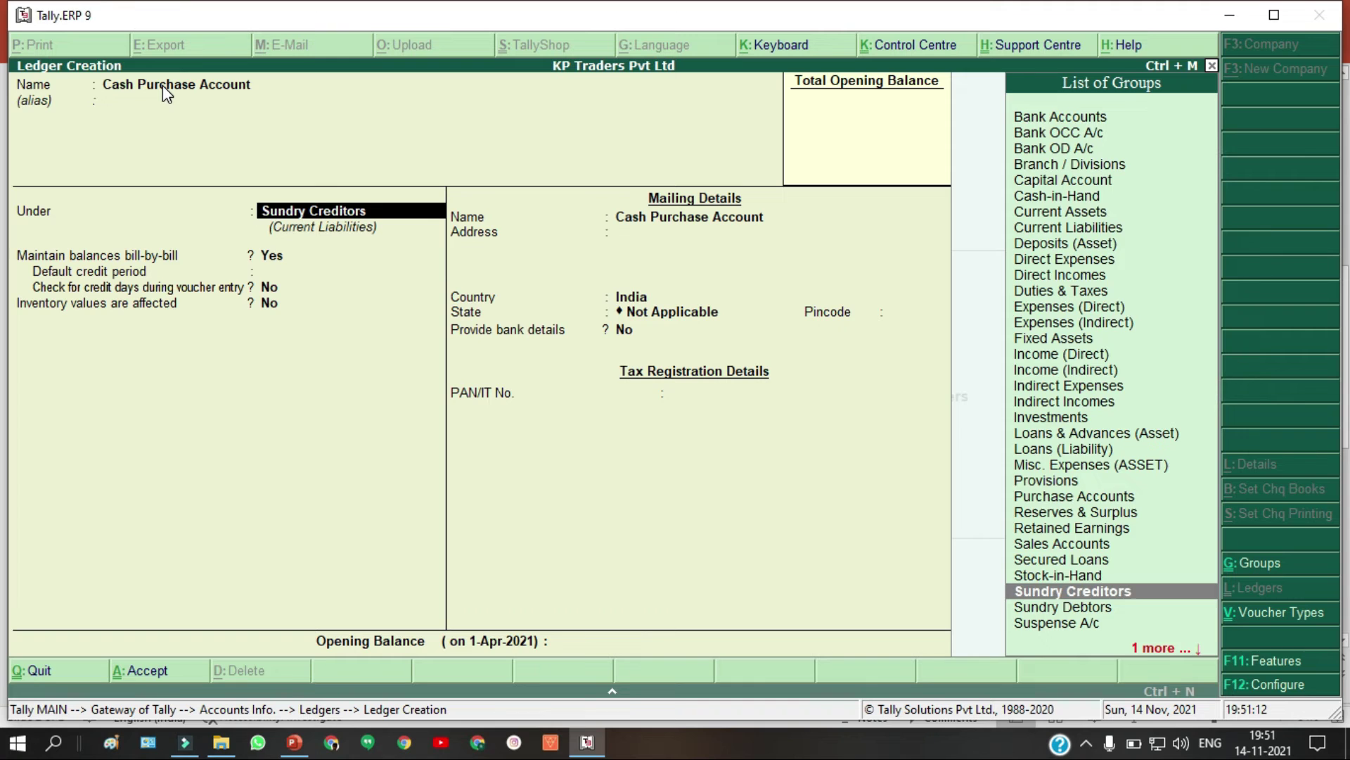
# Step: Place the Cash Purchase Account ledger under the Purchase Accounts group, keep the ledger type Not Applicable and other defaults, and save it
pyautogui.write('Pur')
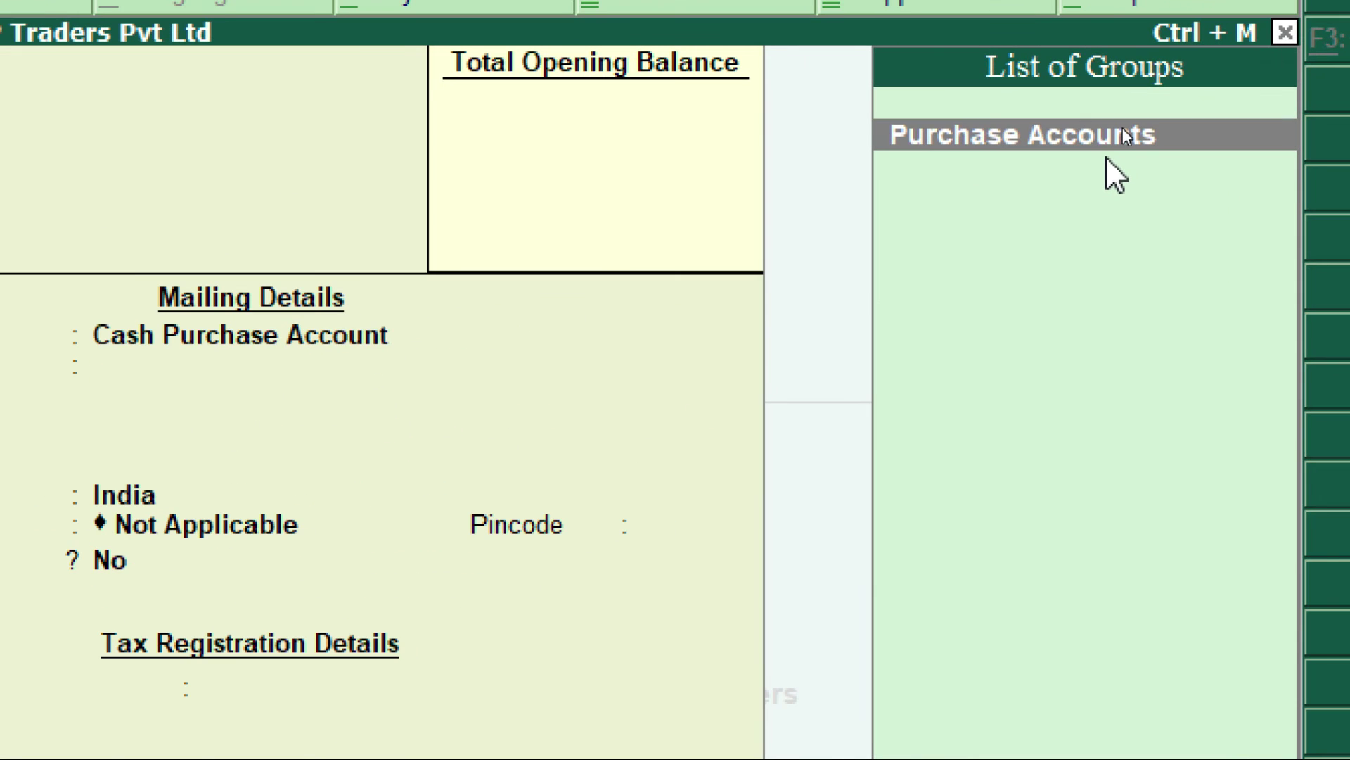
pyautogui.press('Return')
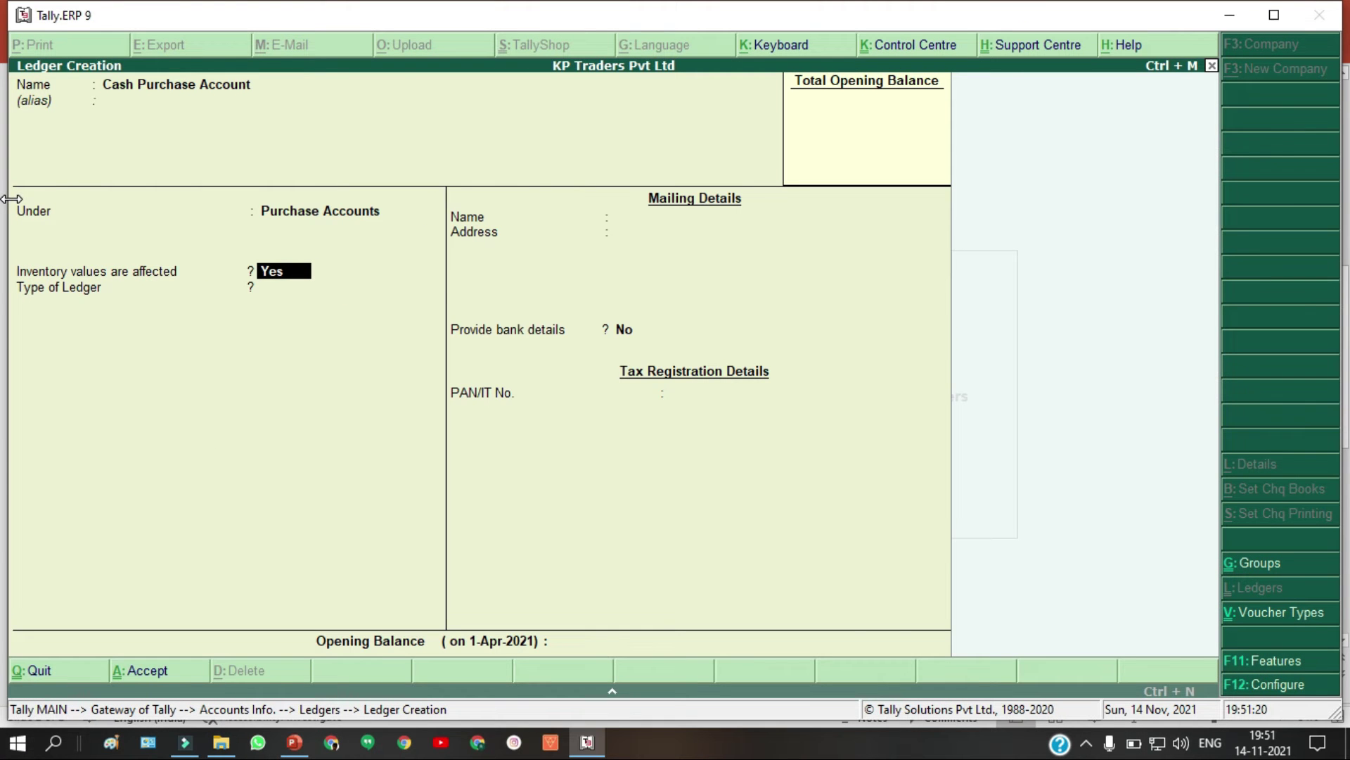
pyautogui.press('Return')
pyautogui.press('Return')
pyautogui.press('Return')
pyautogui.press('Return')
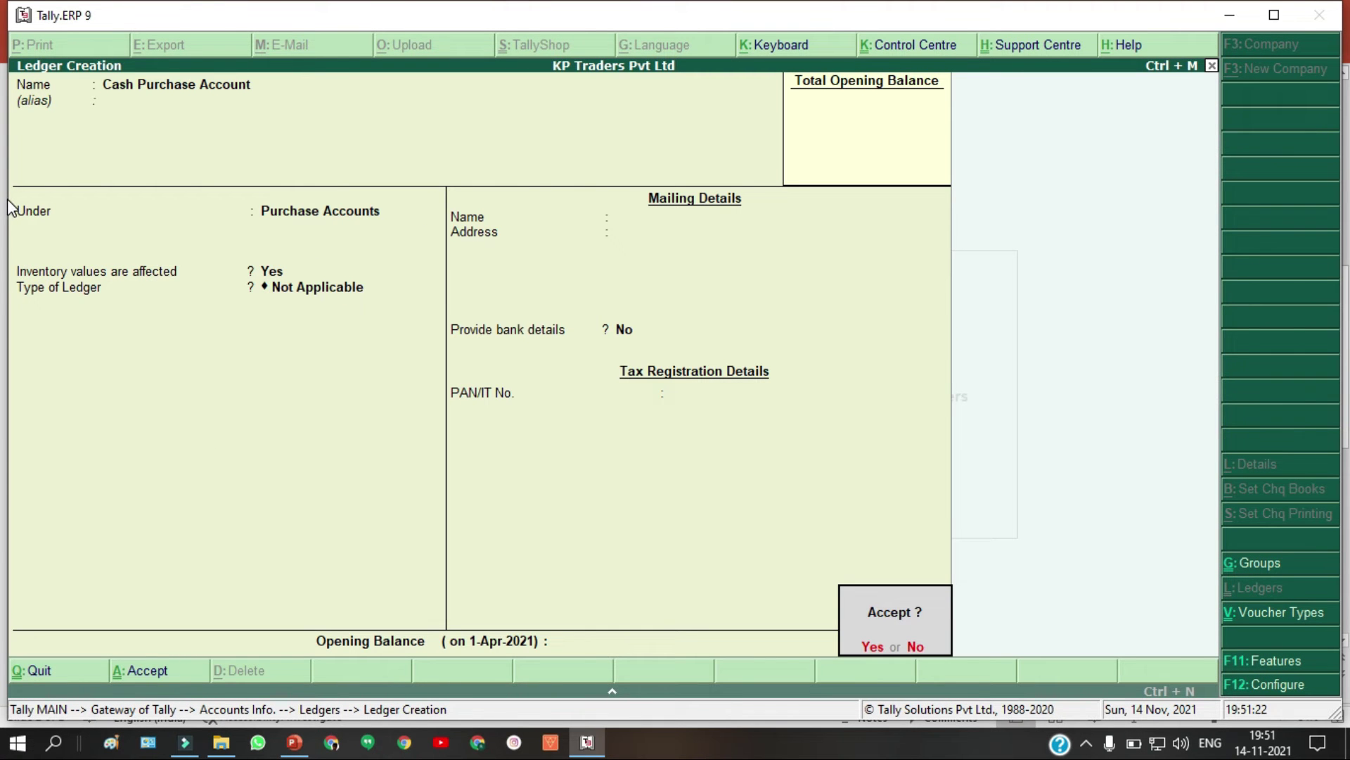
pyautogui.press('Return')
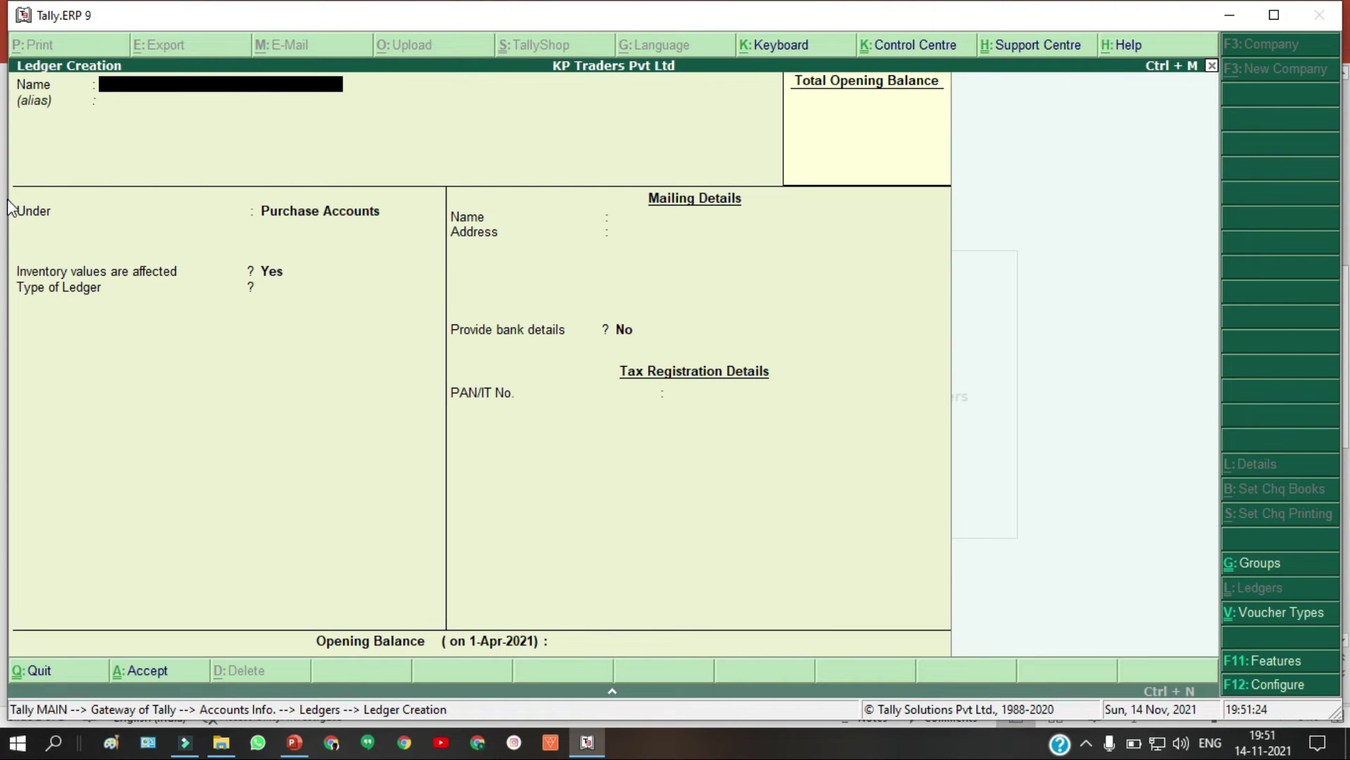
# Step: Consult the June 18 transaction and its journal entry in PowerPoint, and name the next Tally.ERP 9 ledger Insurance Premium Account
pyautogui.hotkey('alt', 'Tab')
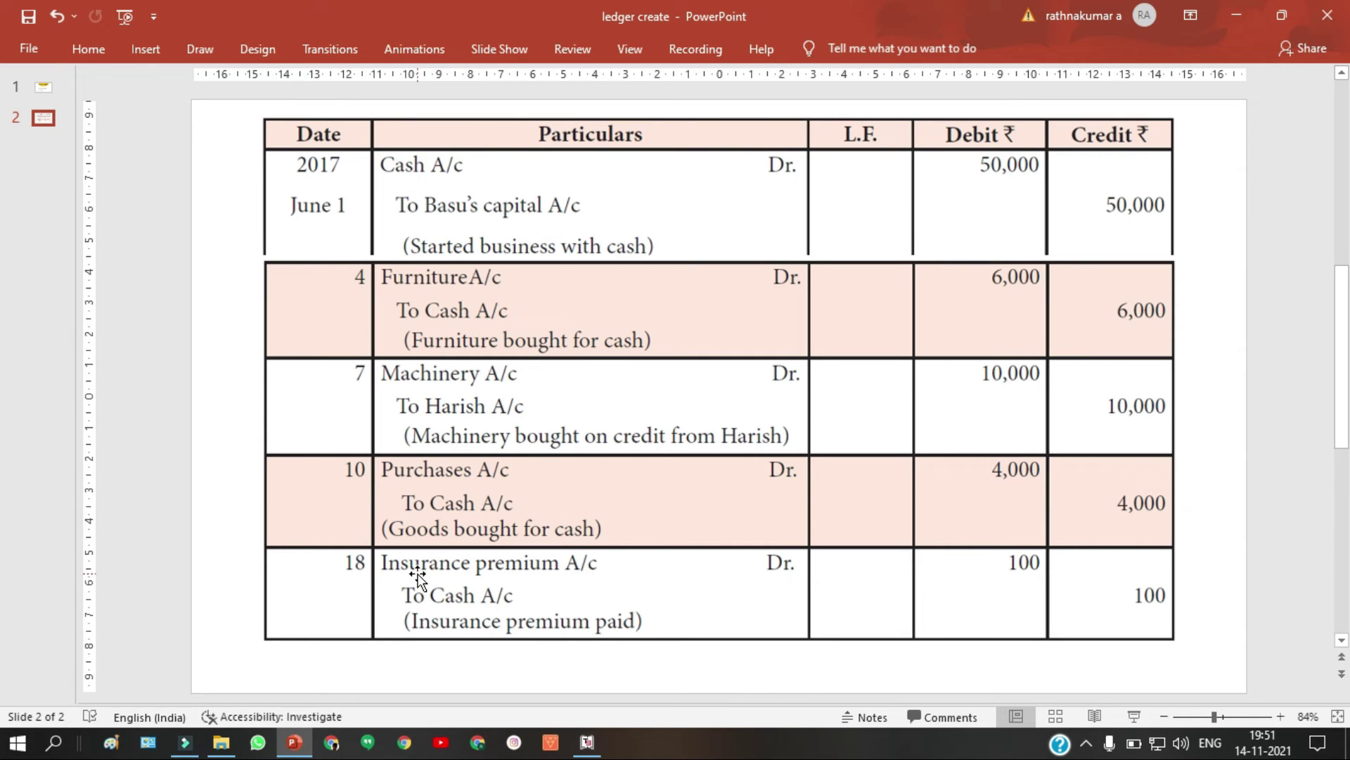
pyautogui.hotkey('ctrl', 'z')
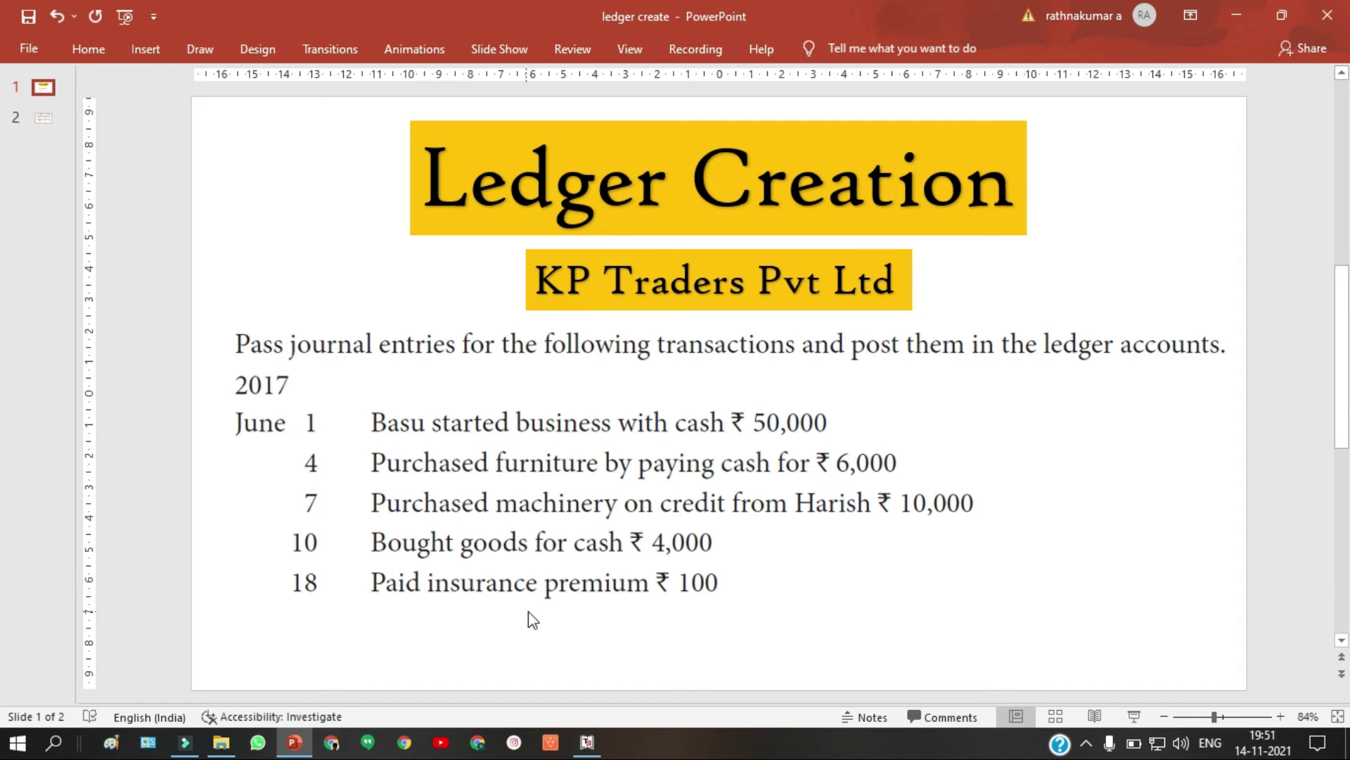
pyautogui.hotkey('ctrl', 'y')
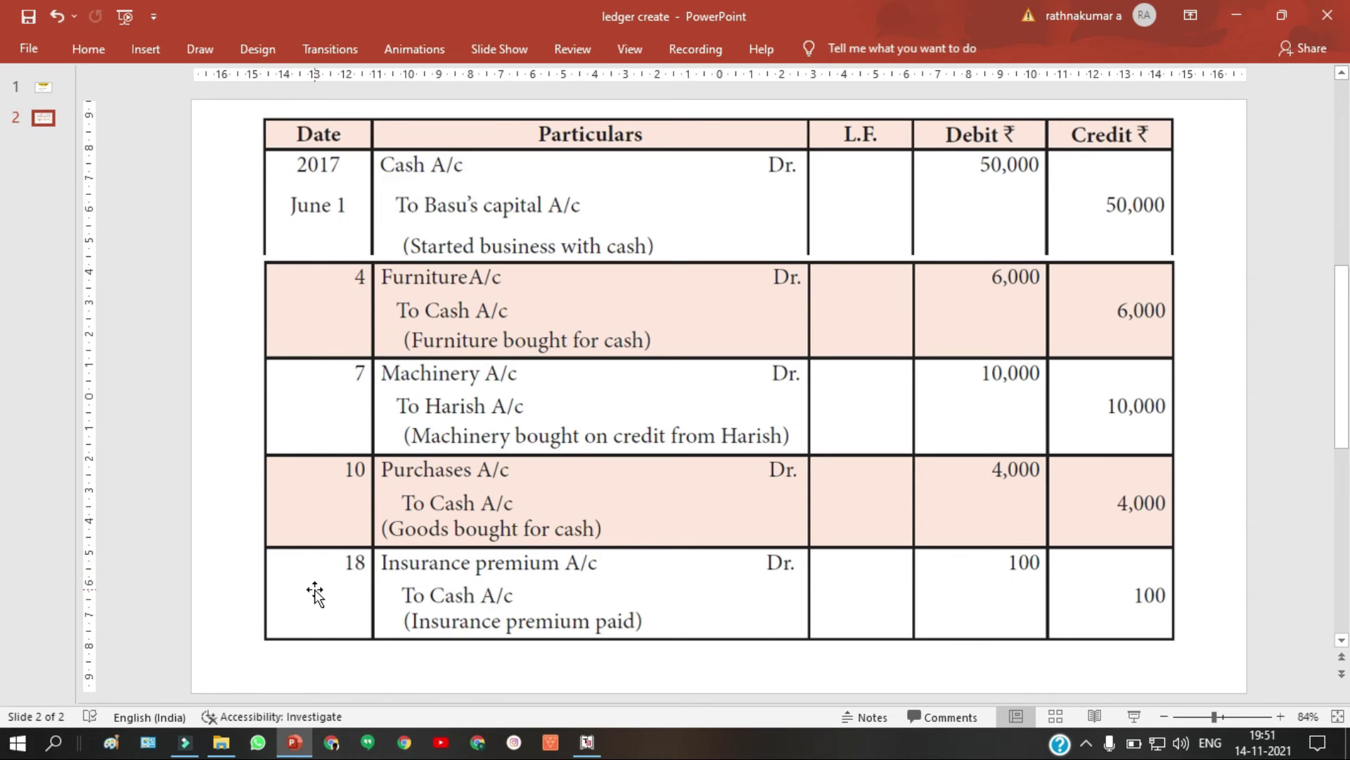
pyautogui.hotkey('alt', 'Tab')
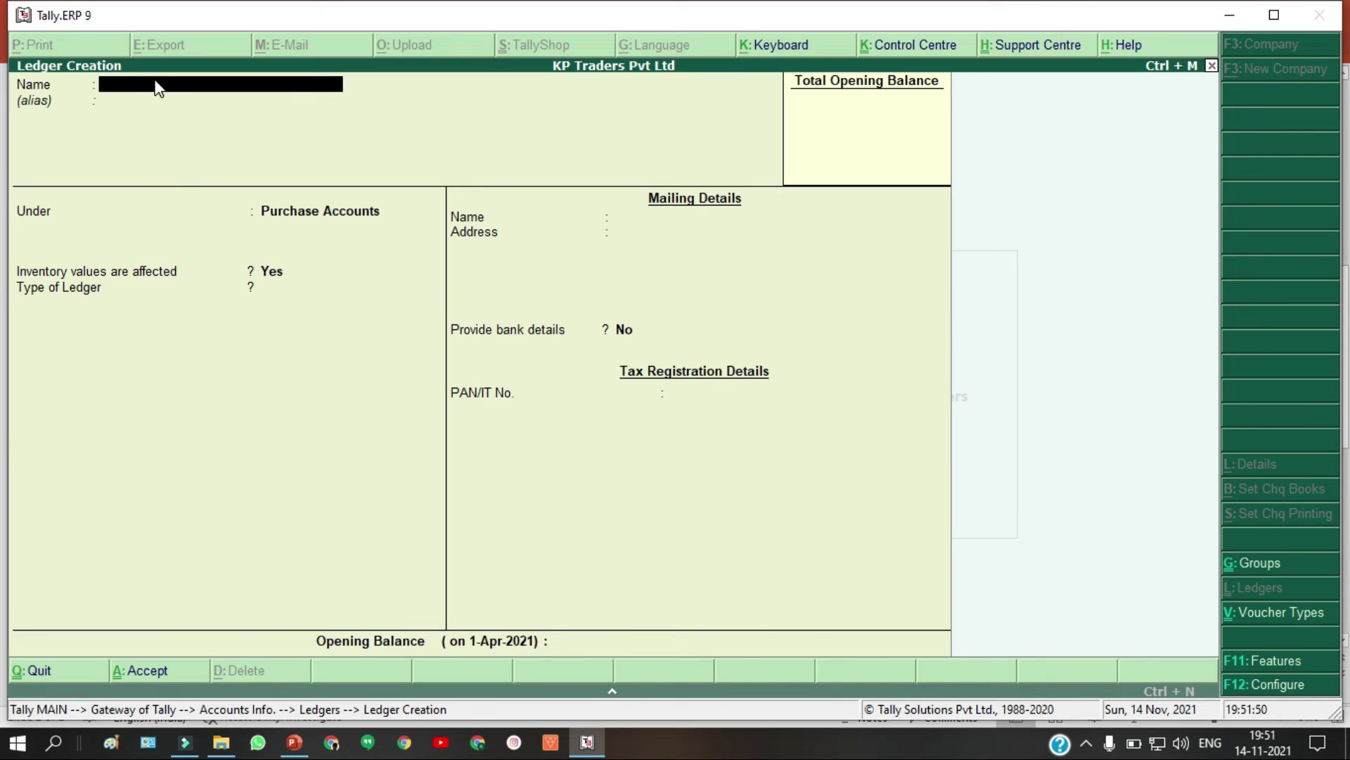
pyautogui.write('Insurance Premium Account')
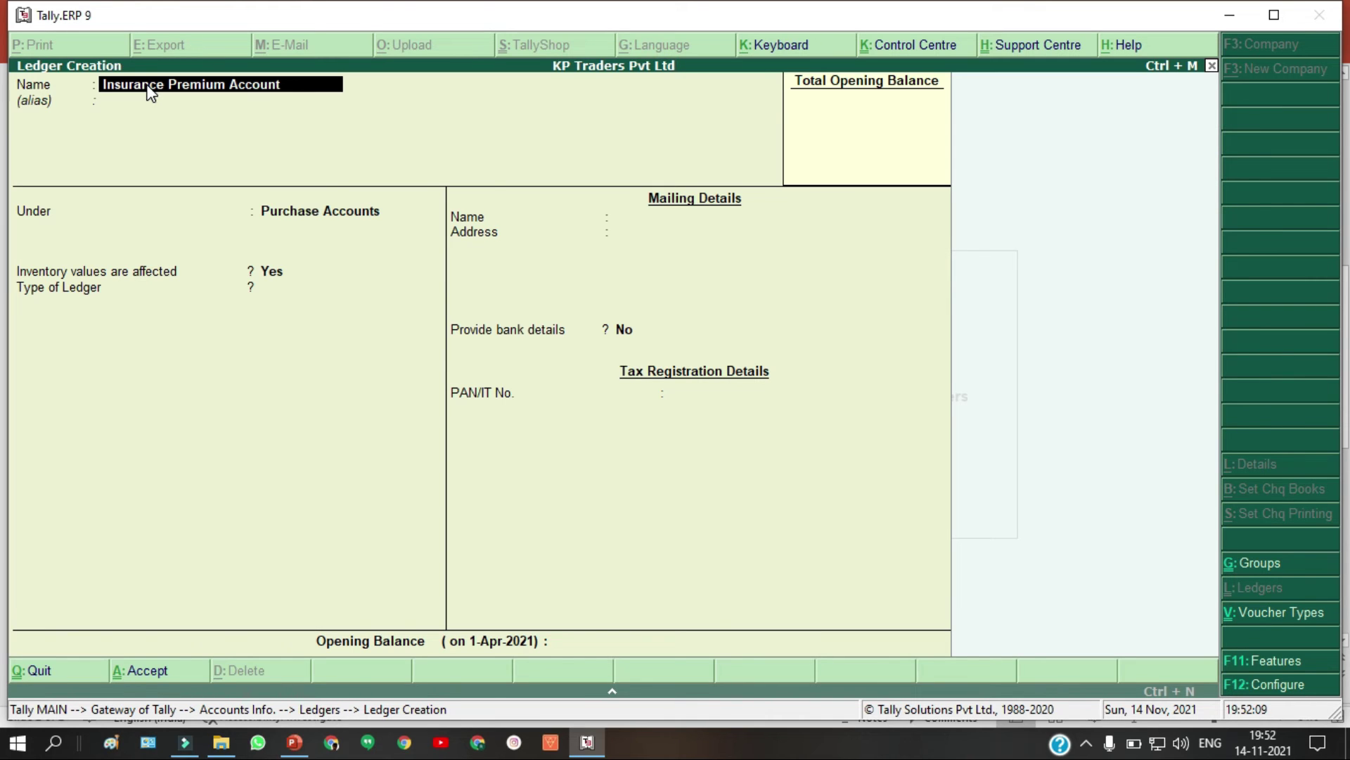
pyautogui.press('Return')
pyautogui.press('Return')
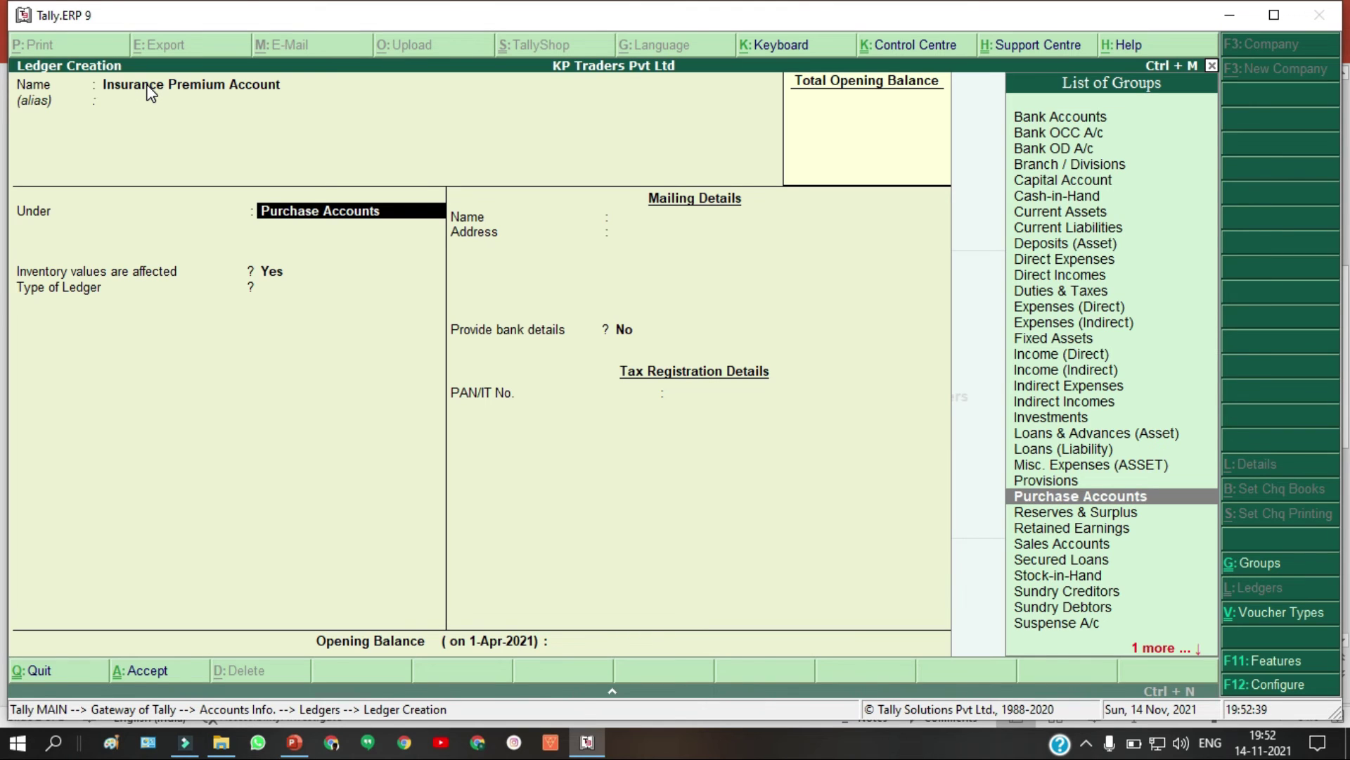
# Step: Place the Insurance Premium Account ledger under the Indirect Expenses group, keep the remaining default details, and save it
pyautogui.write('In')
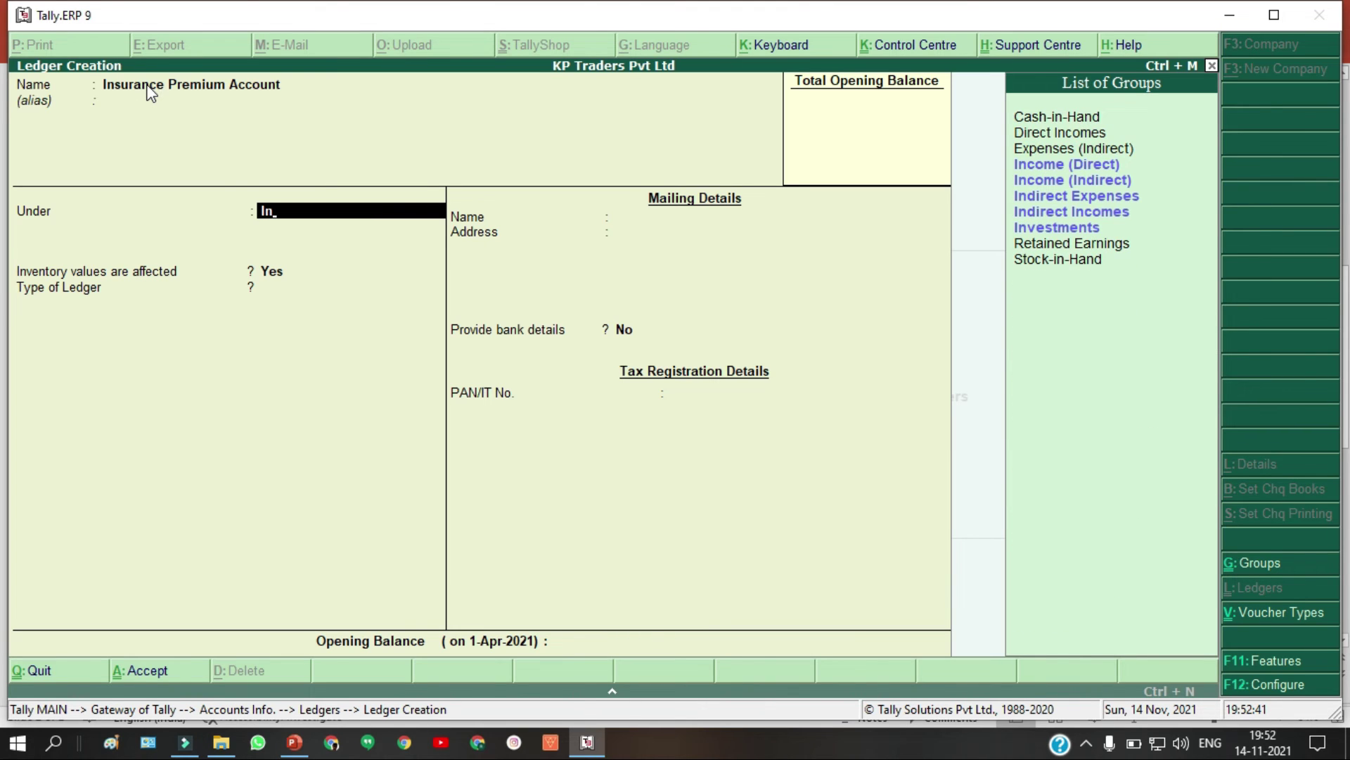
pyautogui.click(1092, 199)
pyautogui.press('Return')
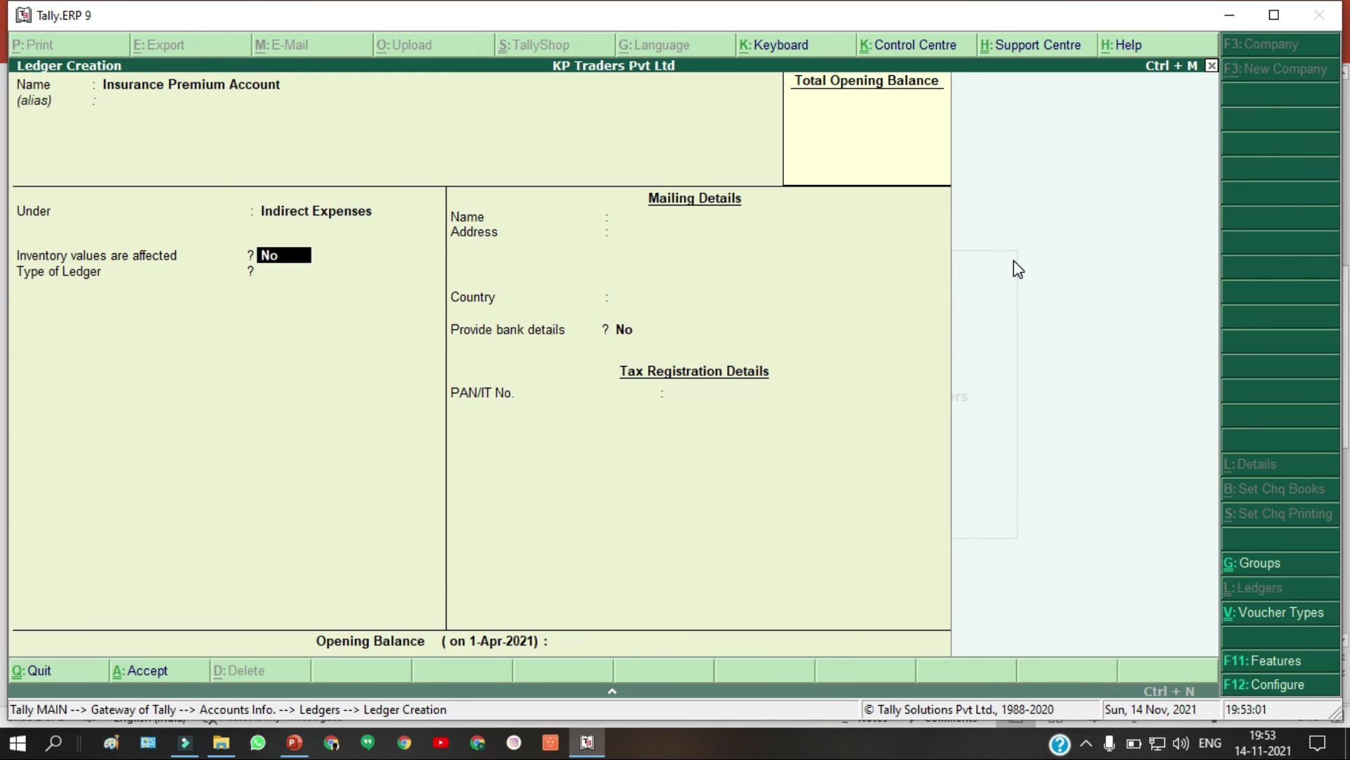
pyautogui.press('Return')
pyautogui.press('Return')
pyautogui.press('Return')
pyautogui.press('Return')
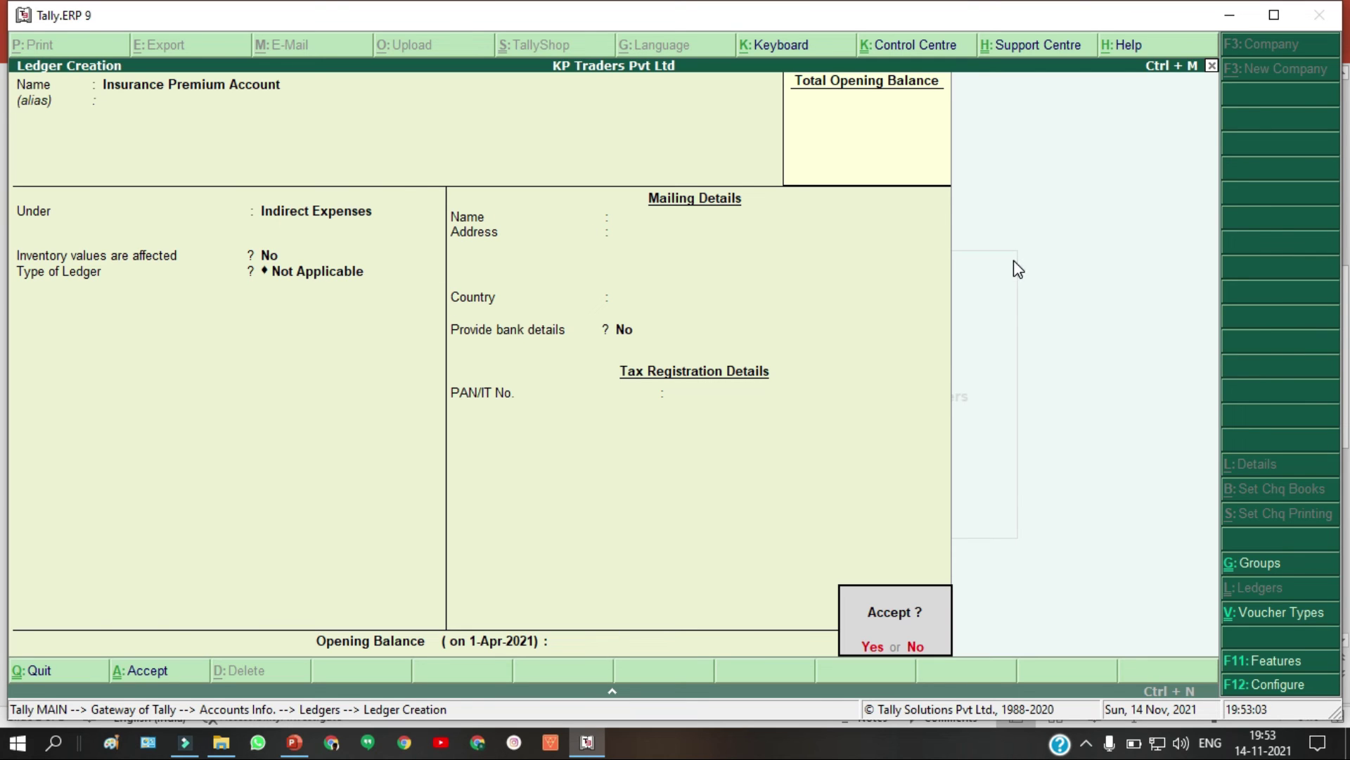
pyautogui.press('Return')
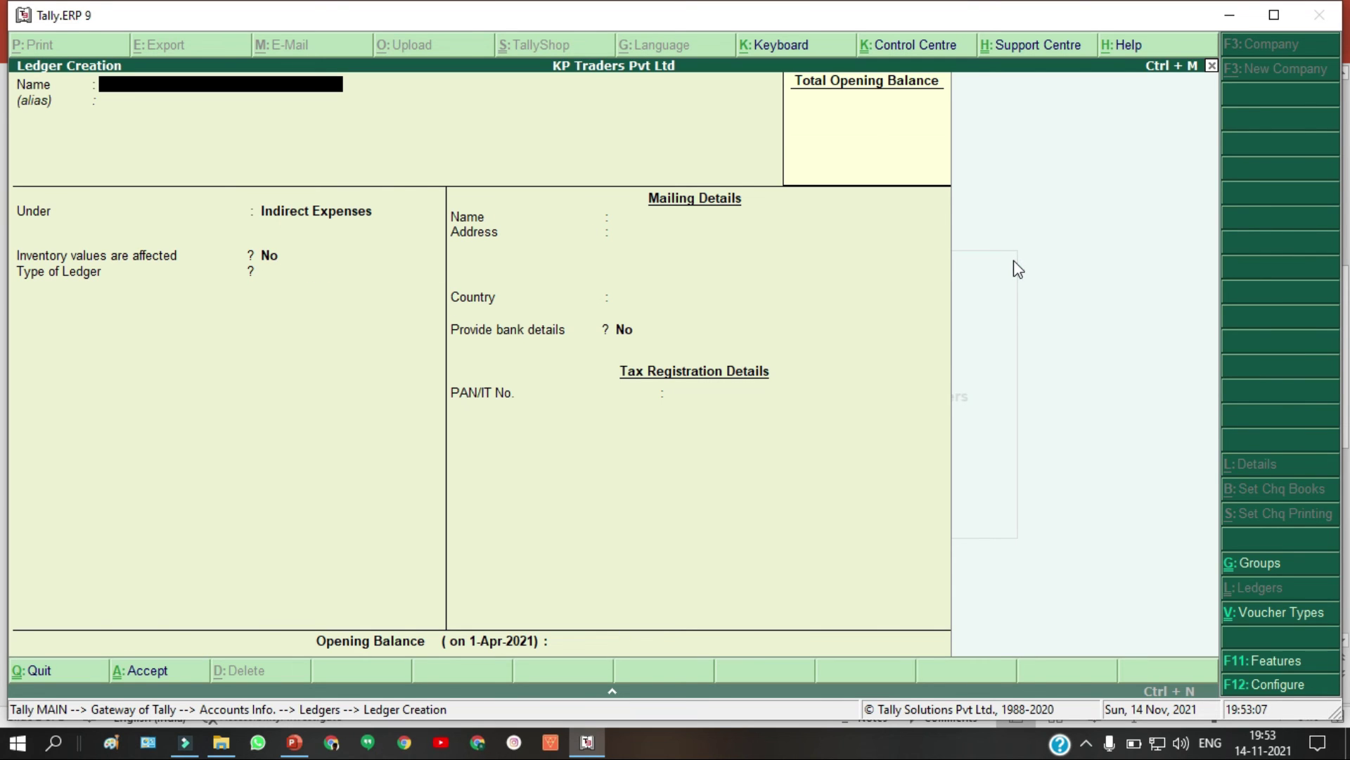
# Step: Switch to PowerPoint and review the list of June 2017 transactions on the first slide
pyautogui.hotkey('alt', 'Tab')
pyautogui.scroll(2, 825, 430)
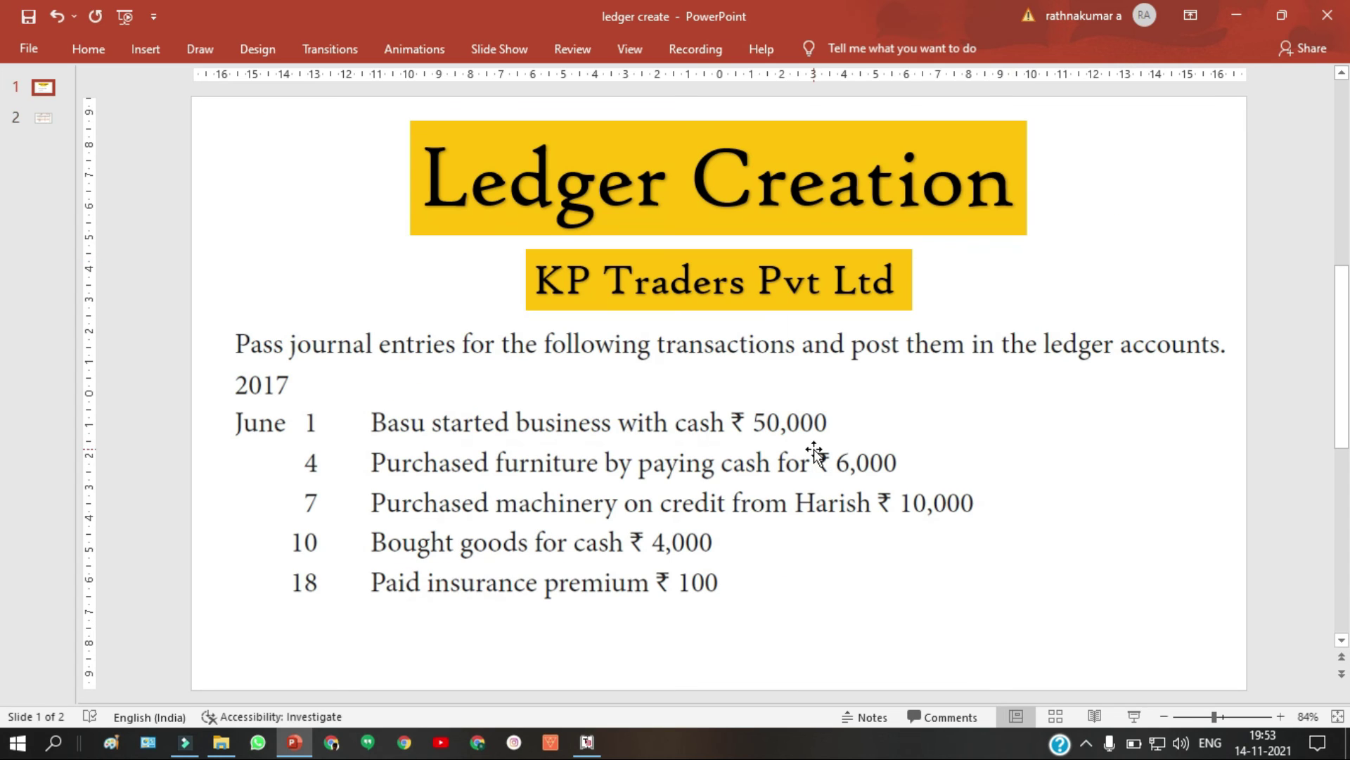
# Step: Switch to Tally.ERP 9, quit the blank ledger creation form, and display the list of single ledgers for KP Traders Pvt Ltd
pyautogui.hotkey('alt', 'Tab')
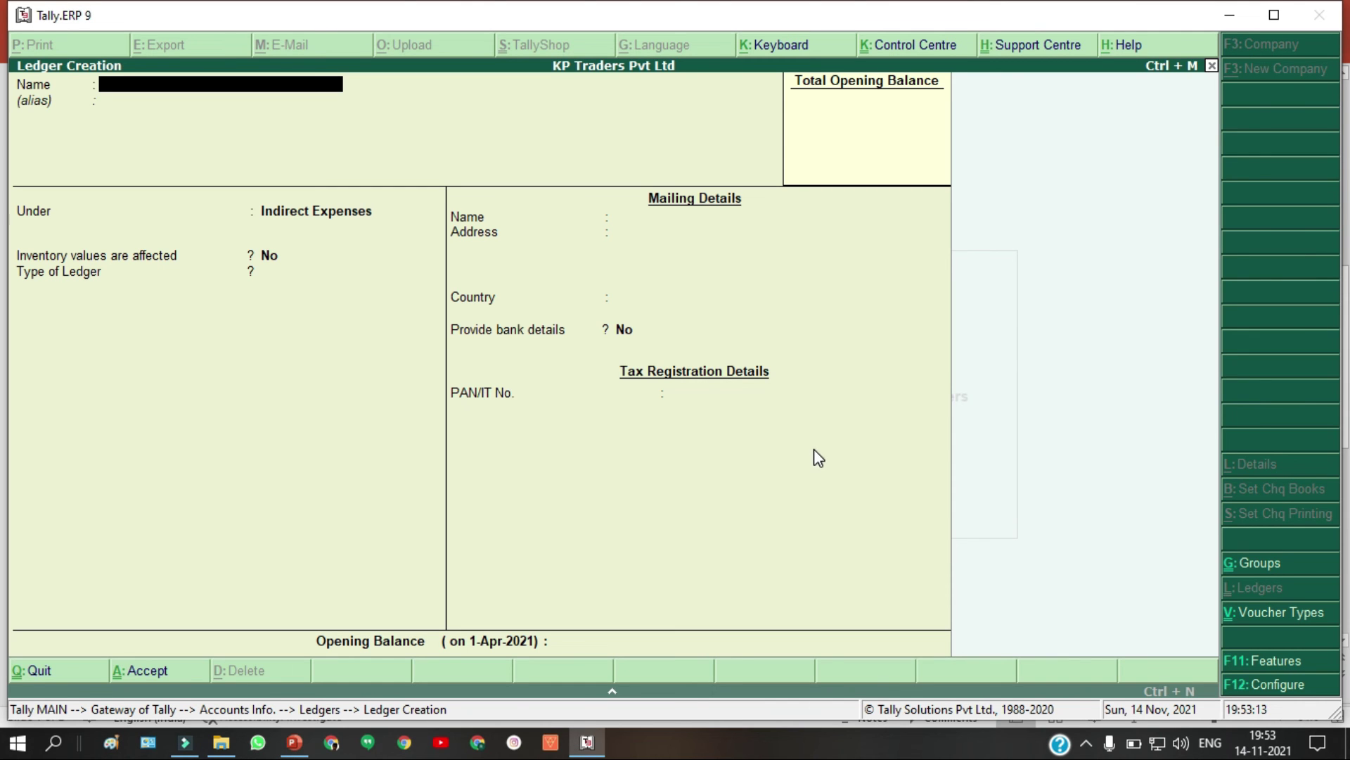
pyautogui.press('Escape')
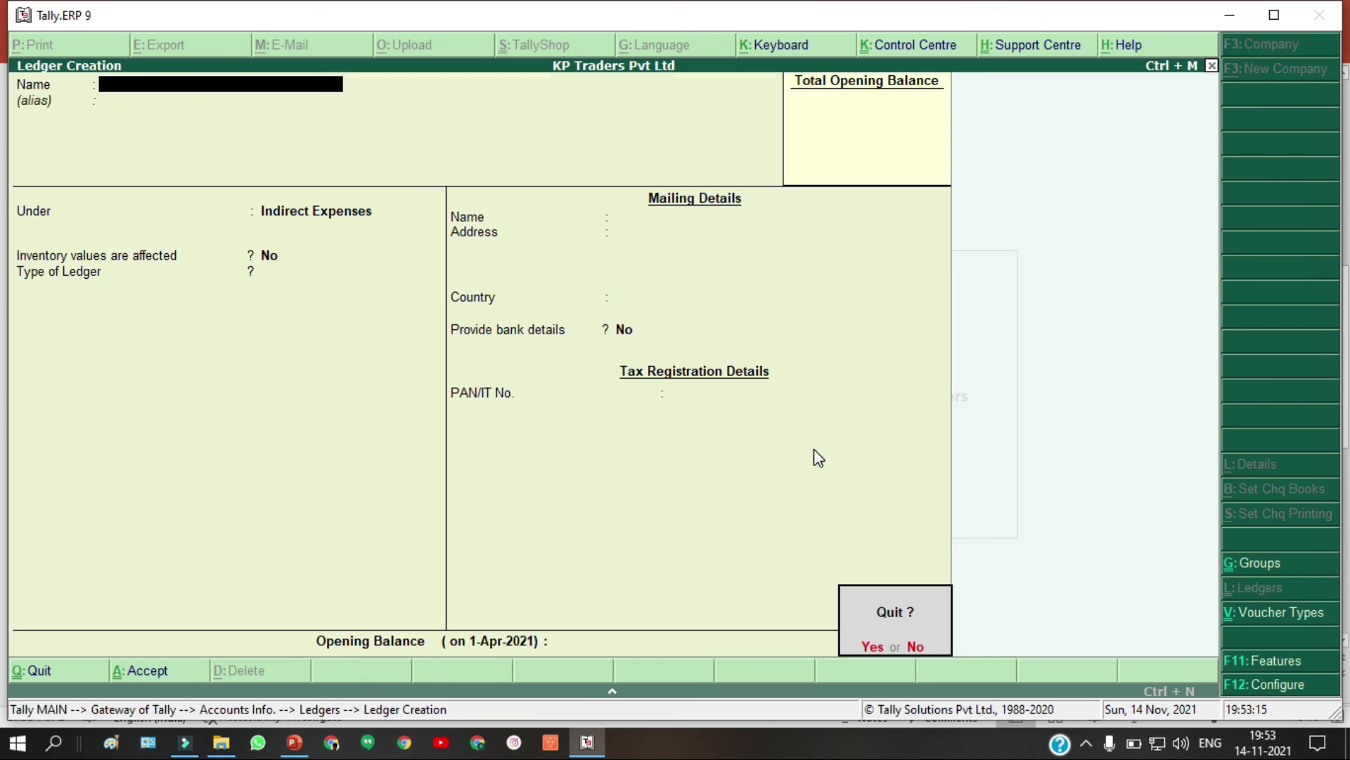
pyautogui.press('y')
pyautogui.press('Down')
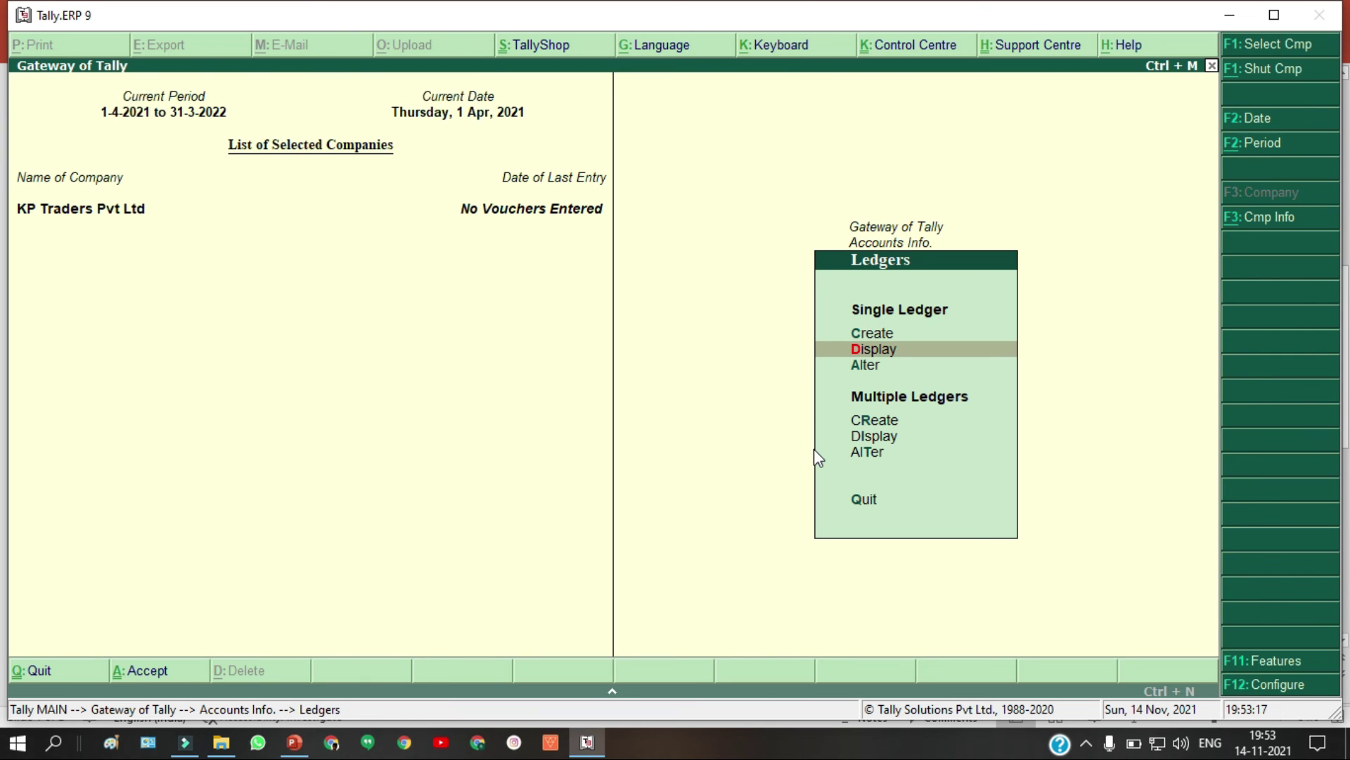
pyautogui.press('Return')
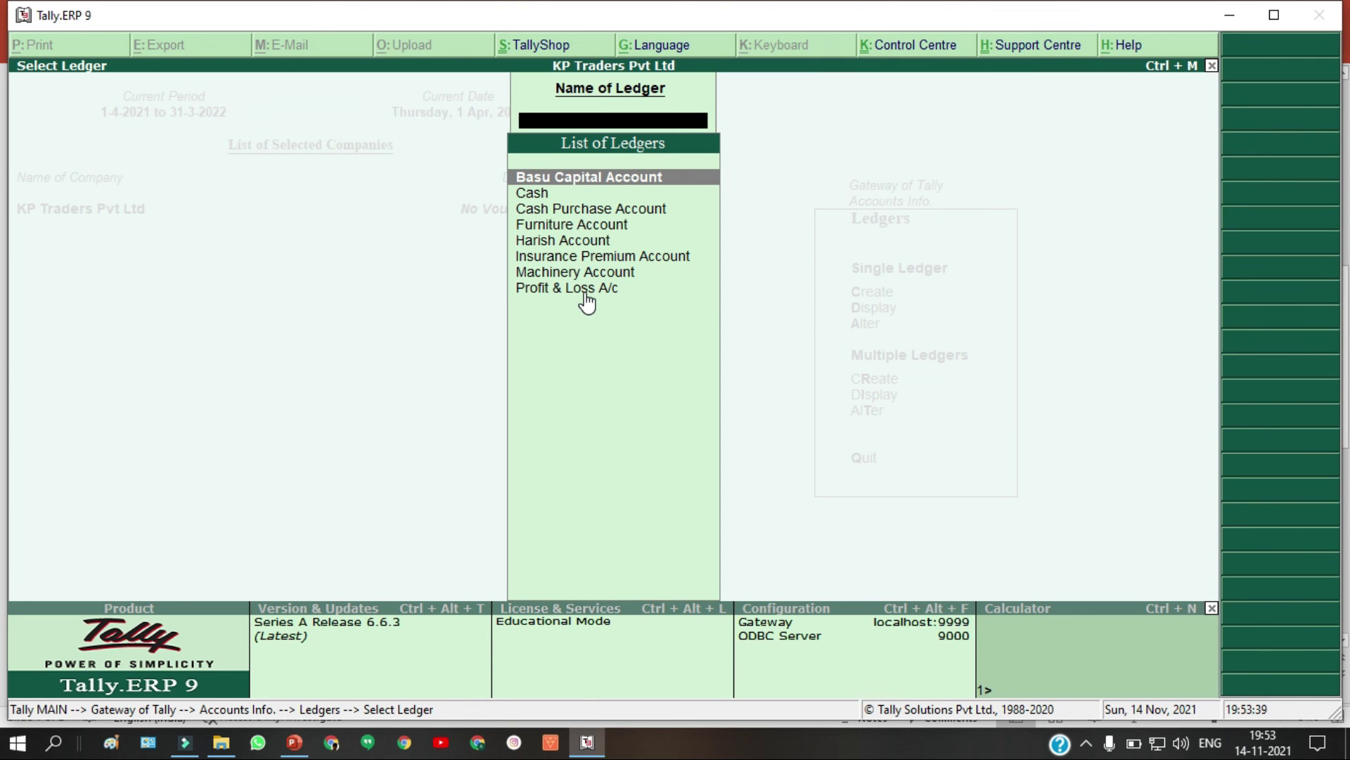
# Step: Compare the Tally.ERP 9 ledger list with the June 2017 journal entries and transactions on the PowerPoint slides
pyautogui.hotkey('alt', 'Tab')
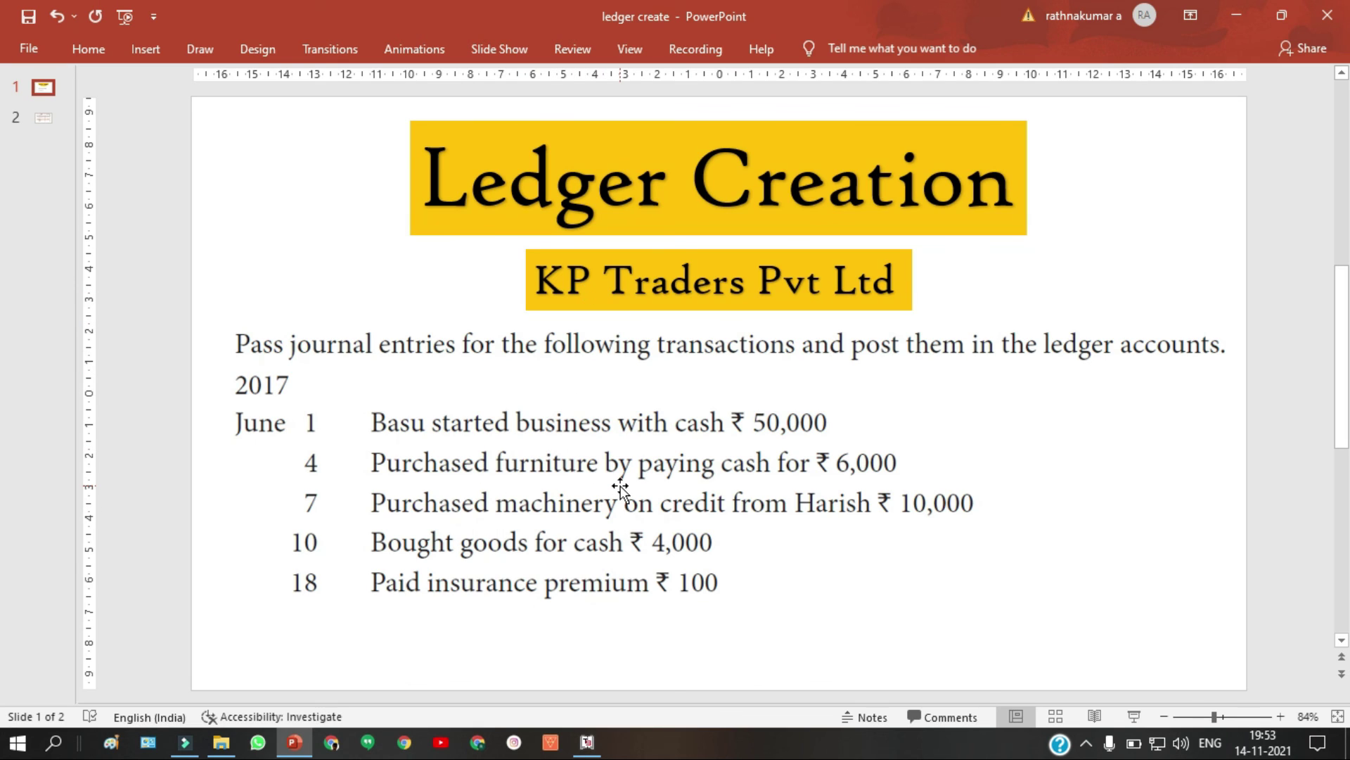
pyautogui.scroll(-1, 621, 488)
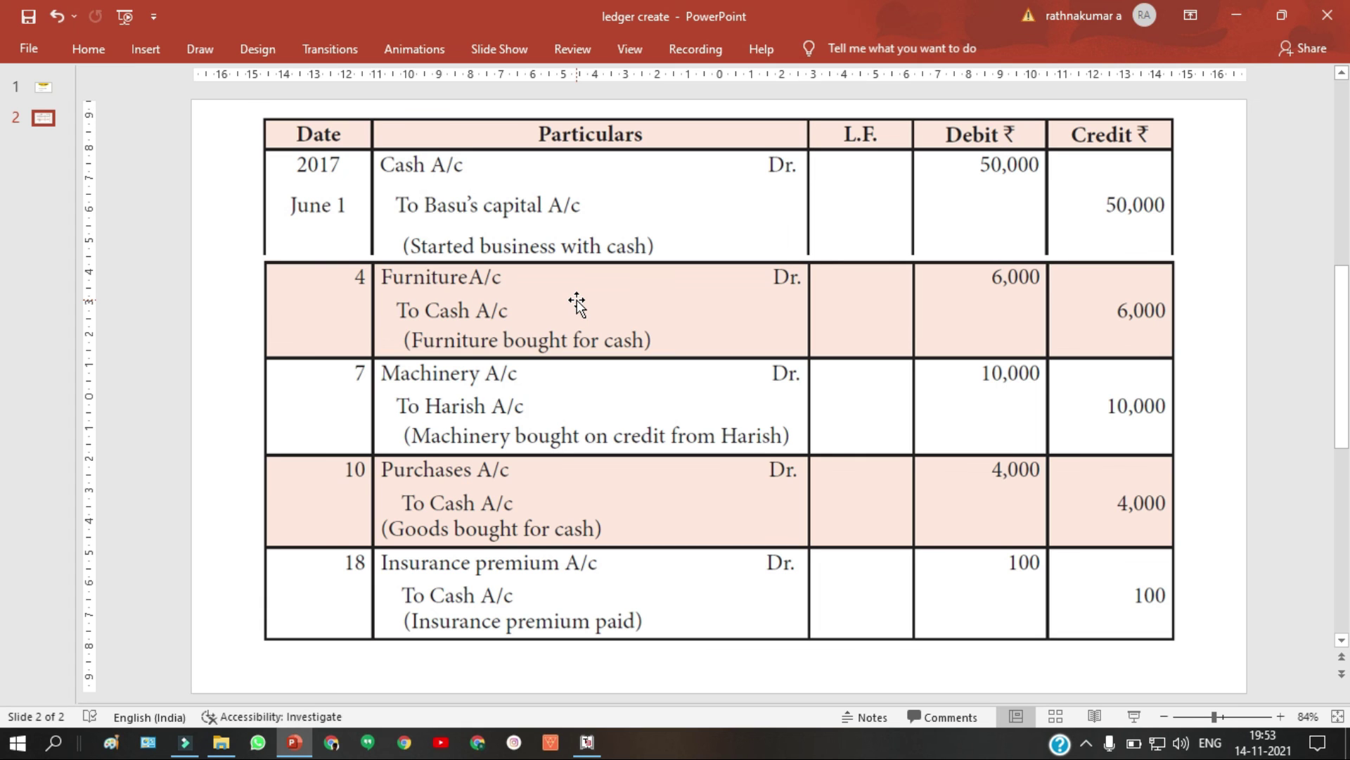
pyautogui.hotkey('alt', 'Tab')
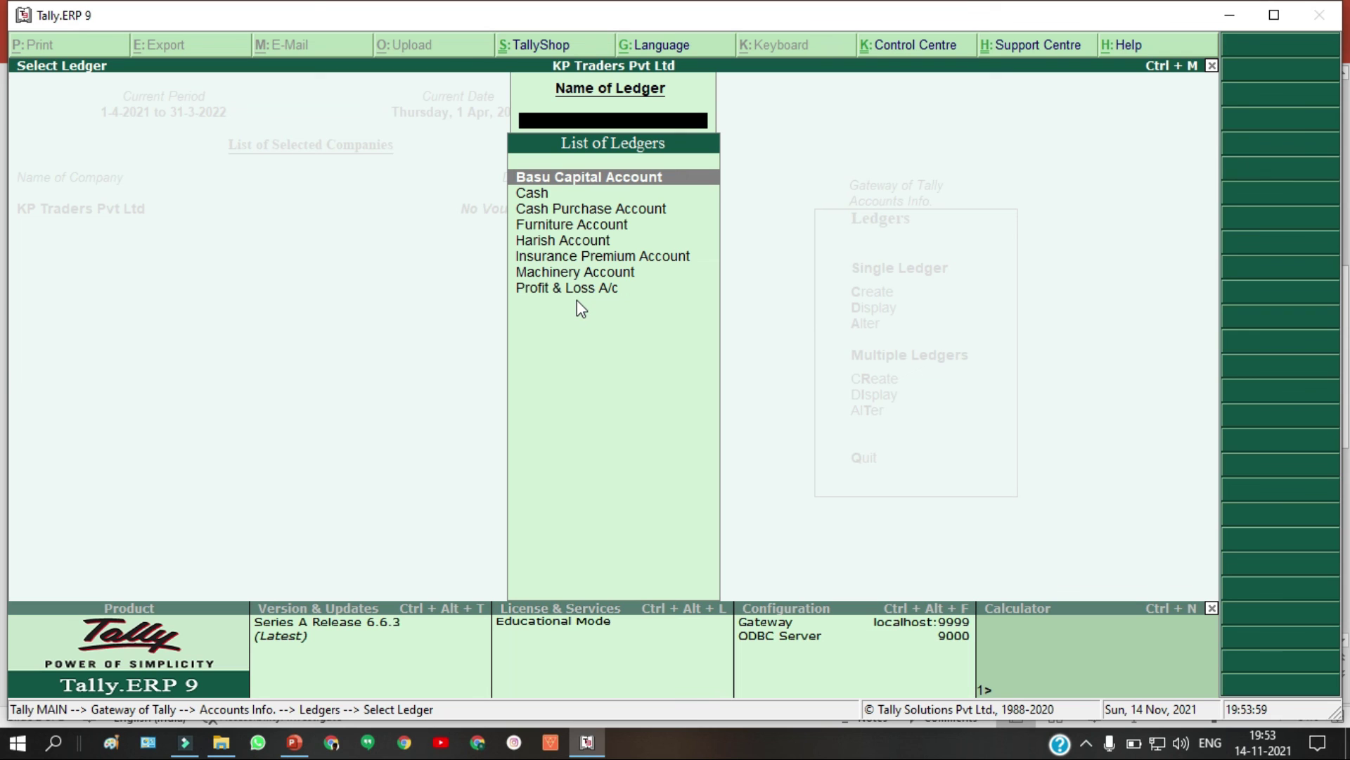
pyautogui.hotkey('alt', 'Tab')
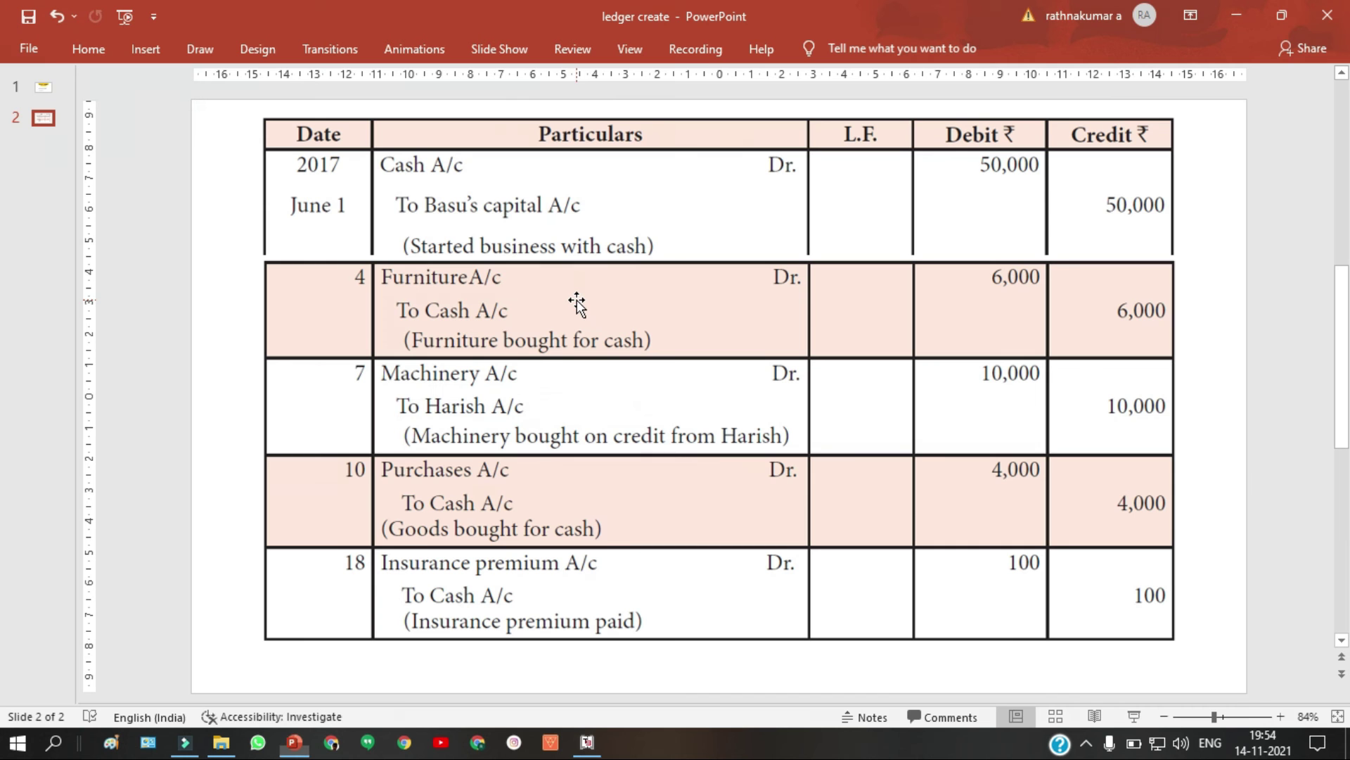
pyautogui.hotkey('ctrl', 'z')
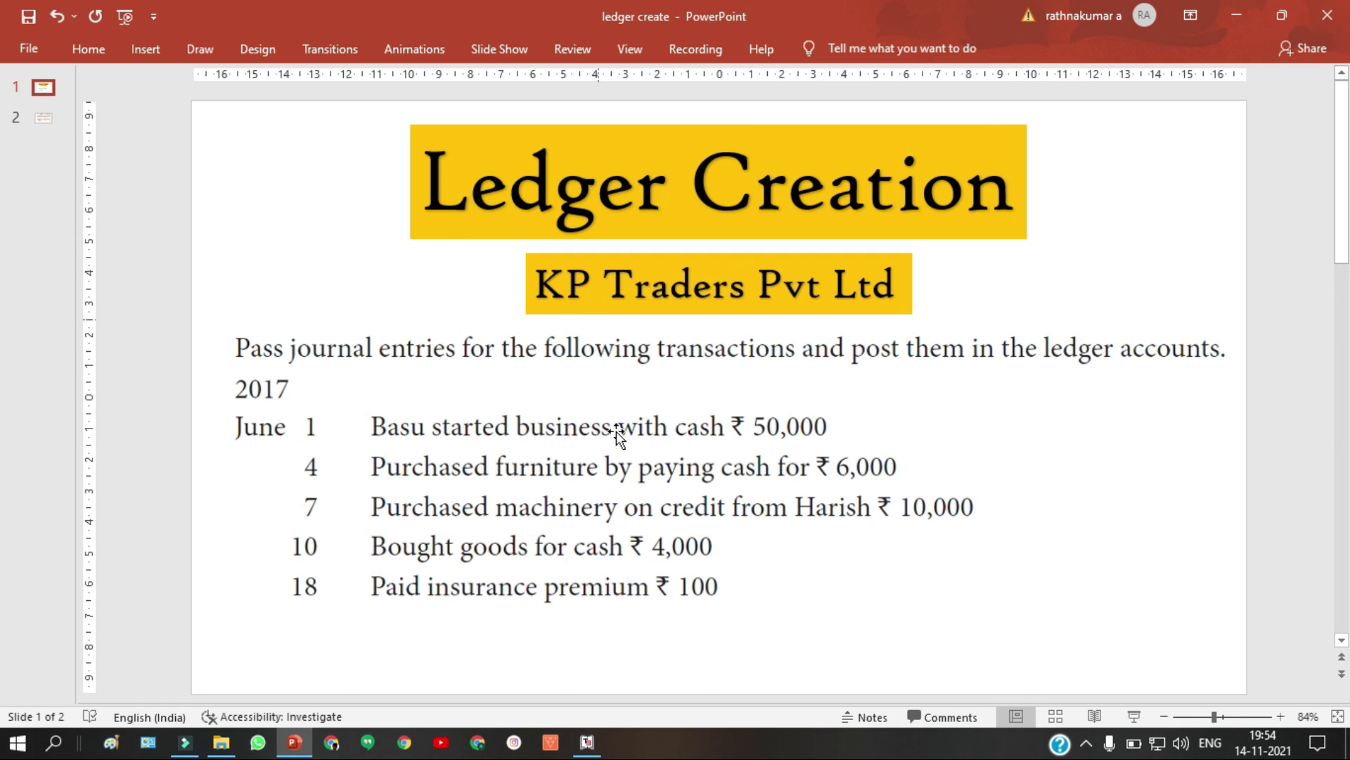
pyautogui.click(1087, 746)
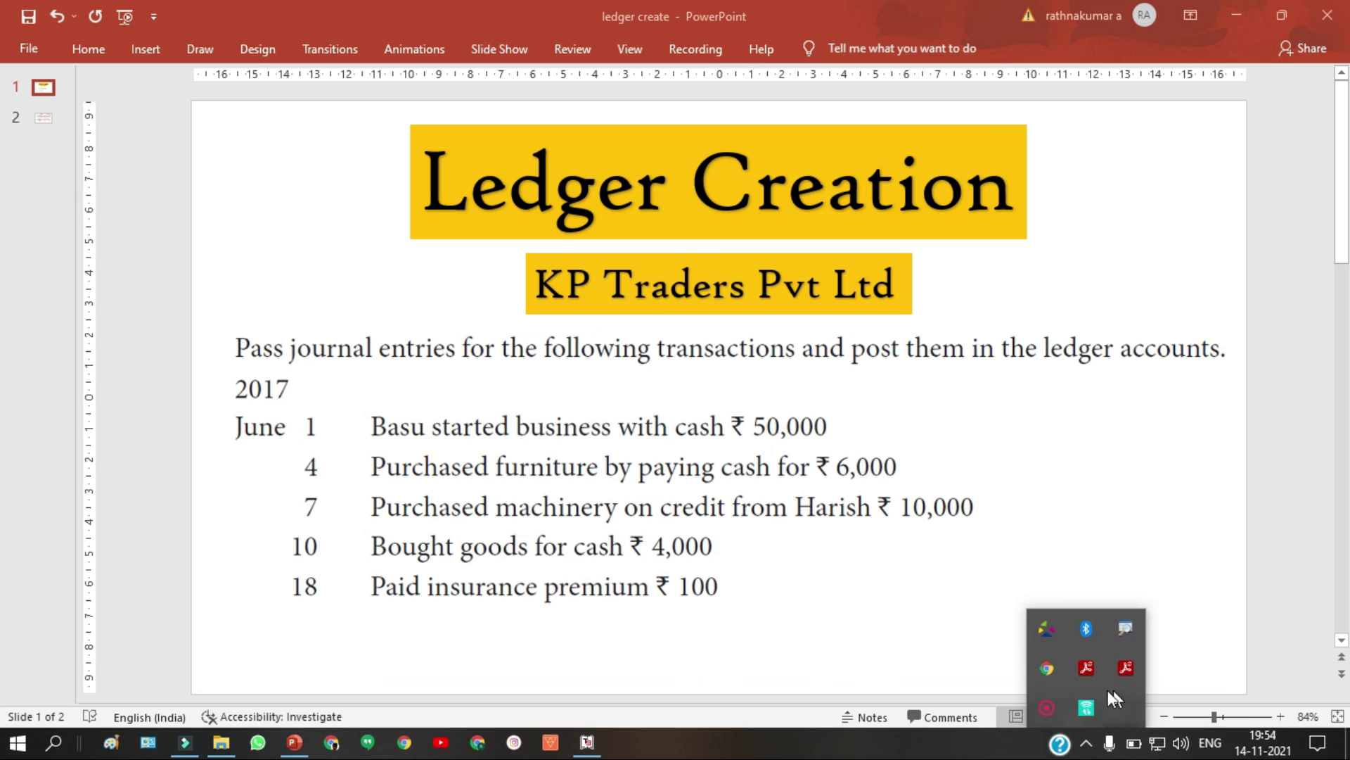
pyautogui.rightClick(1045, 705)
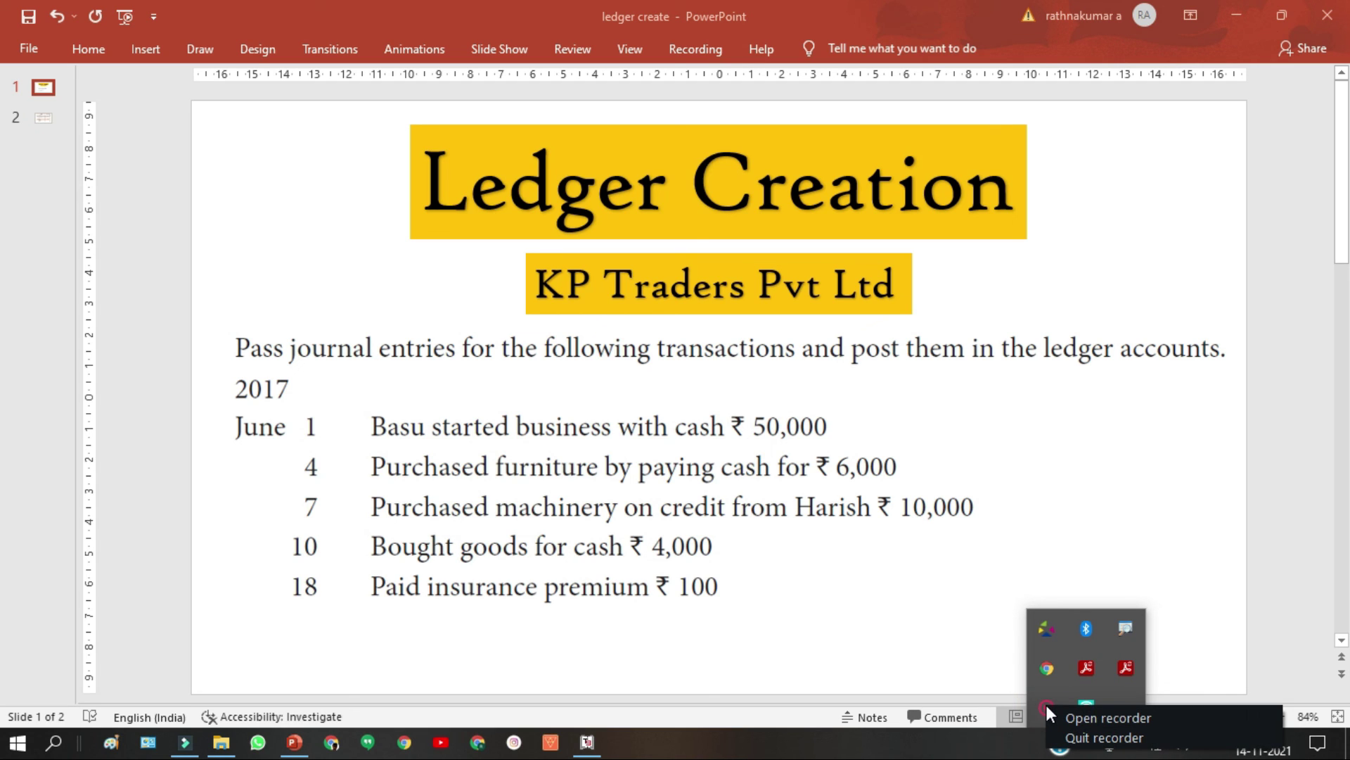